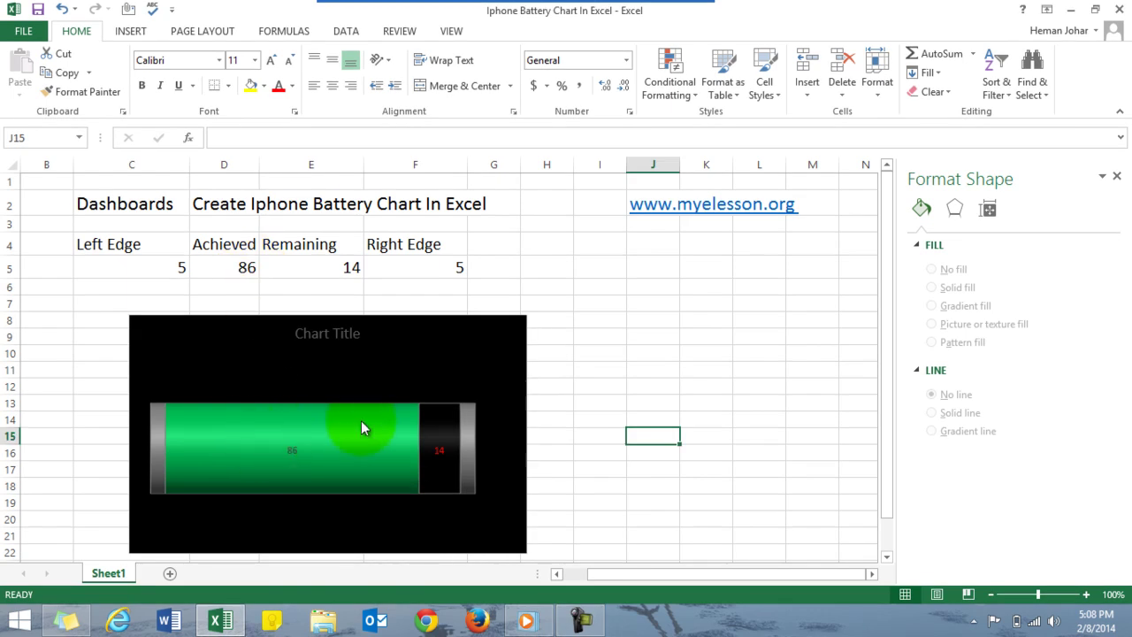
# Step: Recalculate the random Achieved value by entering a placeholder "=" in I10 and I11, and clear both cells
pyautogui.click(612, 362)
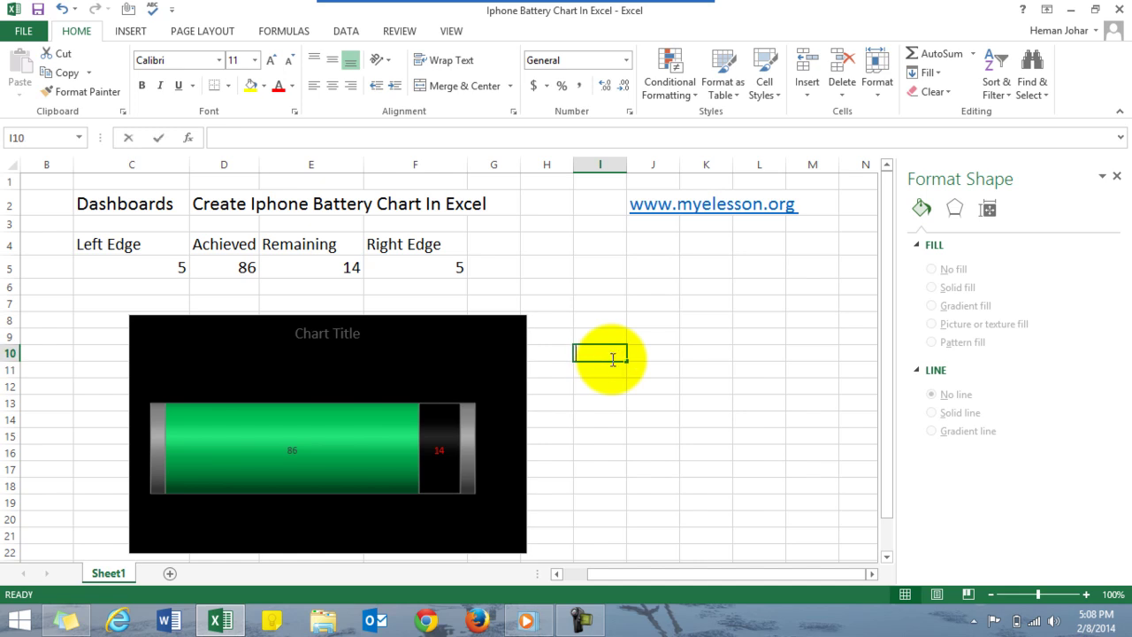
pyautogui.press('F9')
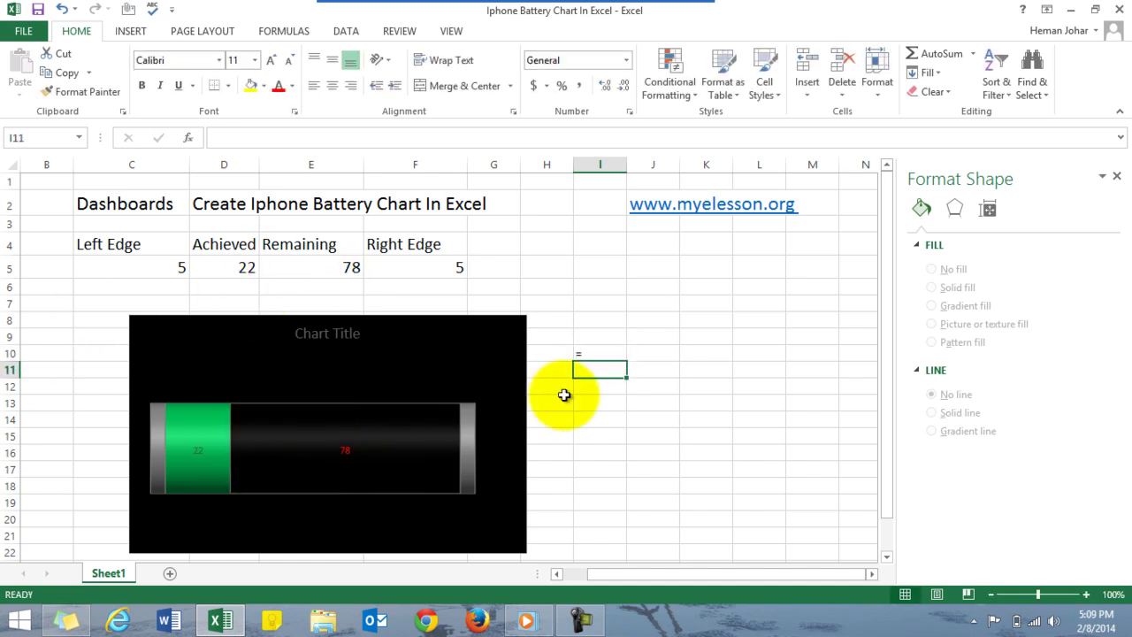
pyautogui.write('=')
pyautogui.press('Return')
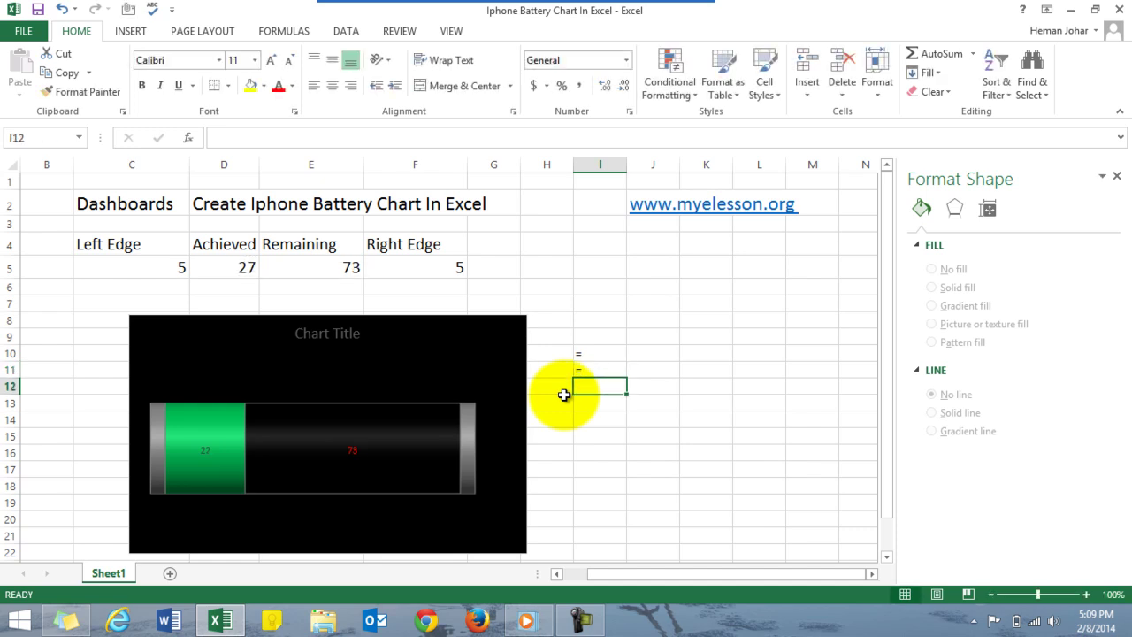
pyautogui.press('Up')
pyautogui.press('Up')
pyautogui.hotkey('shift', 'Down')
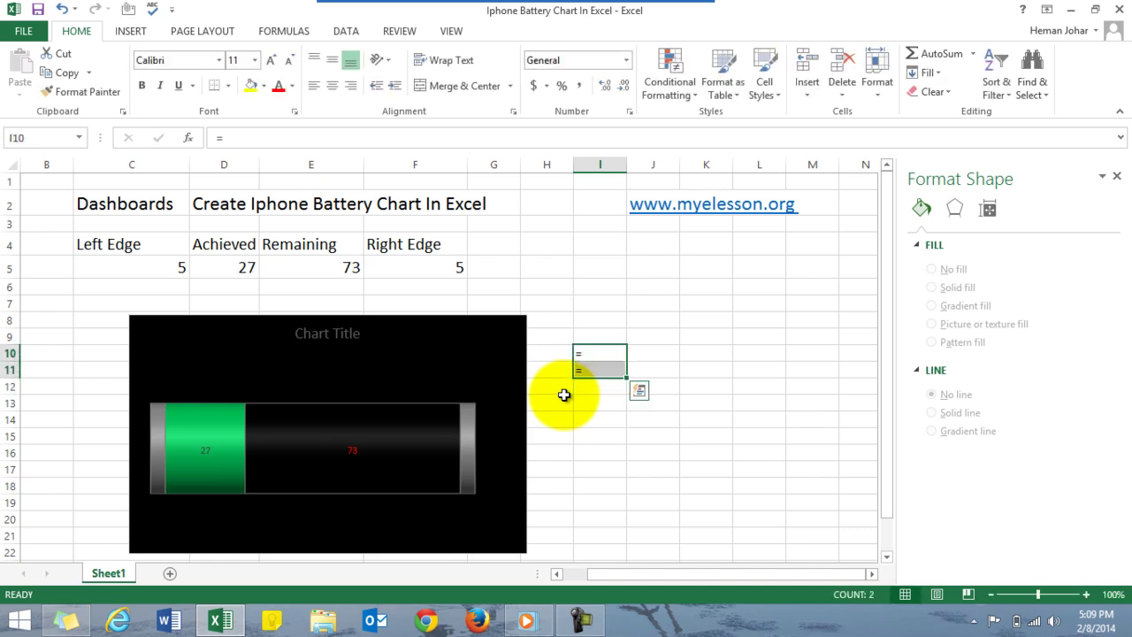
pyautogui.press('Delete')
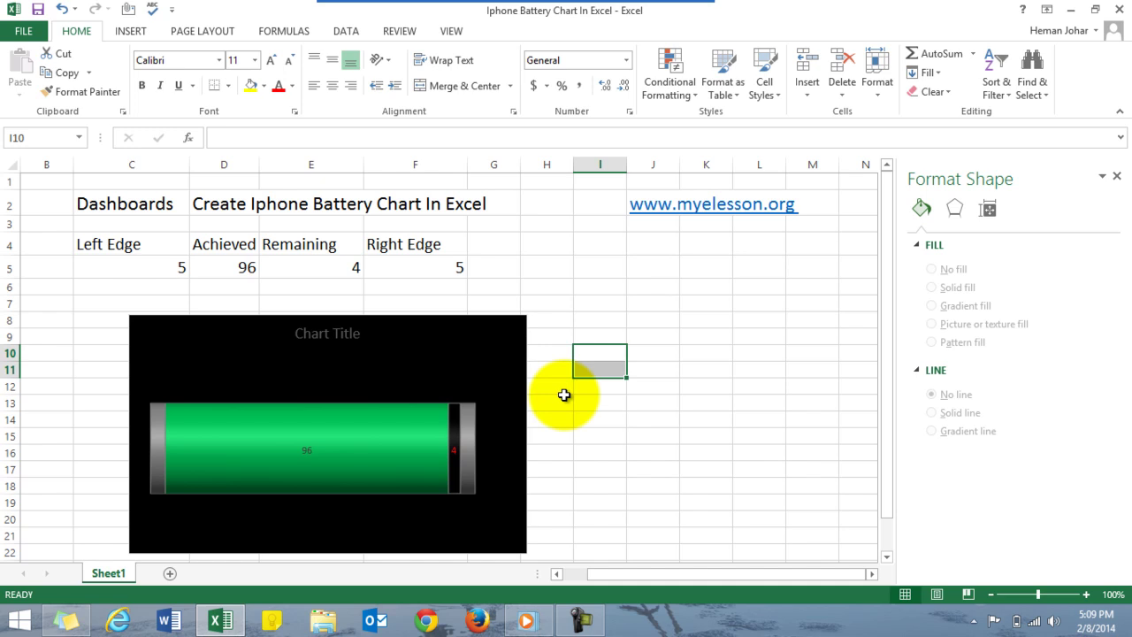
# Step: Delete the finished battery chart to review the column headings in C4:F4, and restore the chart
pyautogui.click(489, 334)
pyautogui.press('Delete')
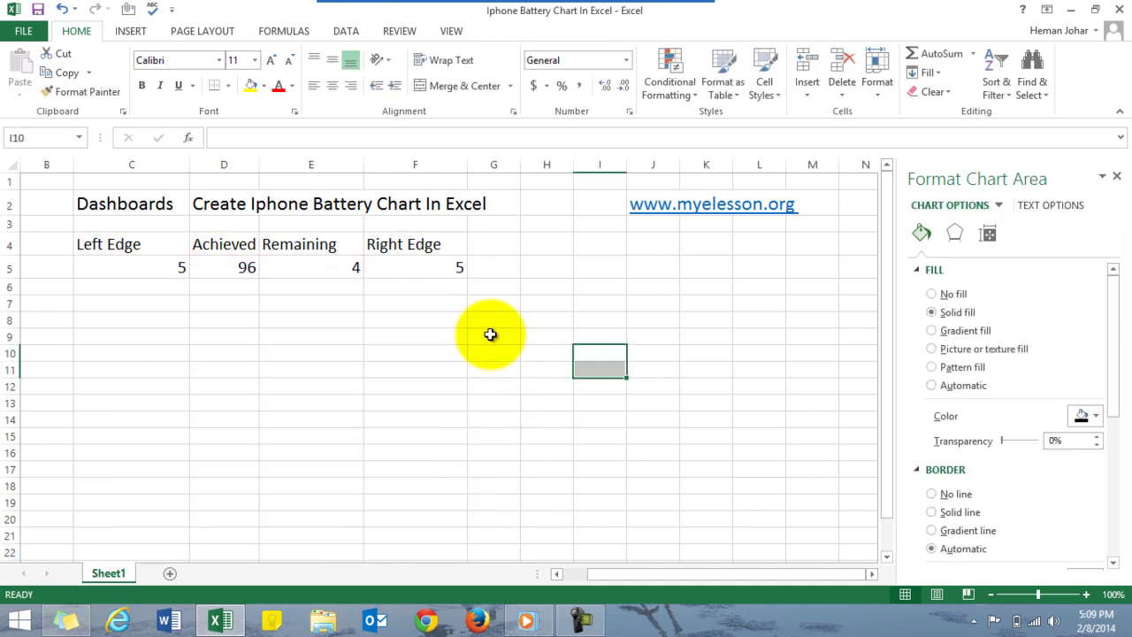
pyautogui.click(152, 245)
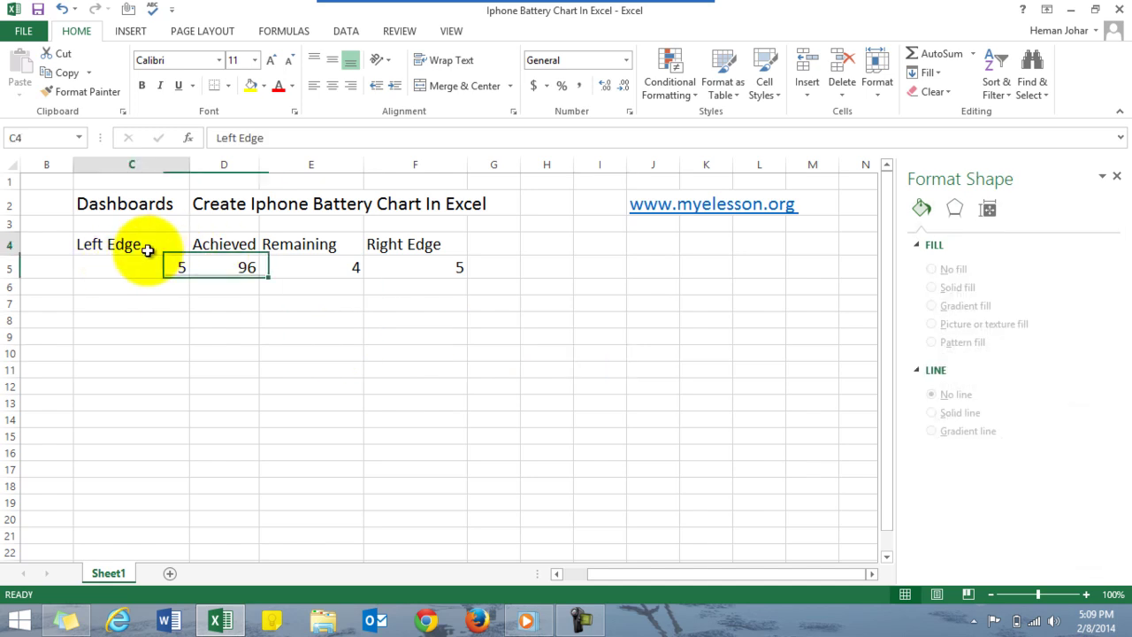
pyautogui.press('Right')
pyautogui.press('Right')
pyautogui.press('Right')
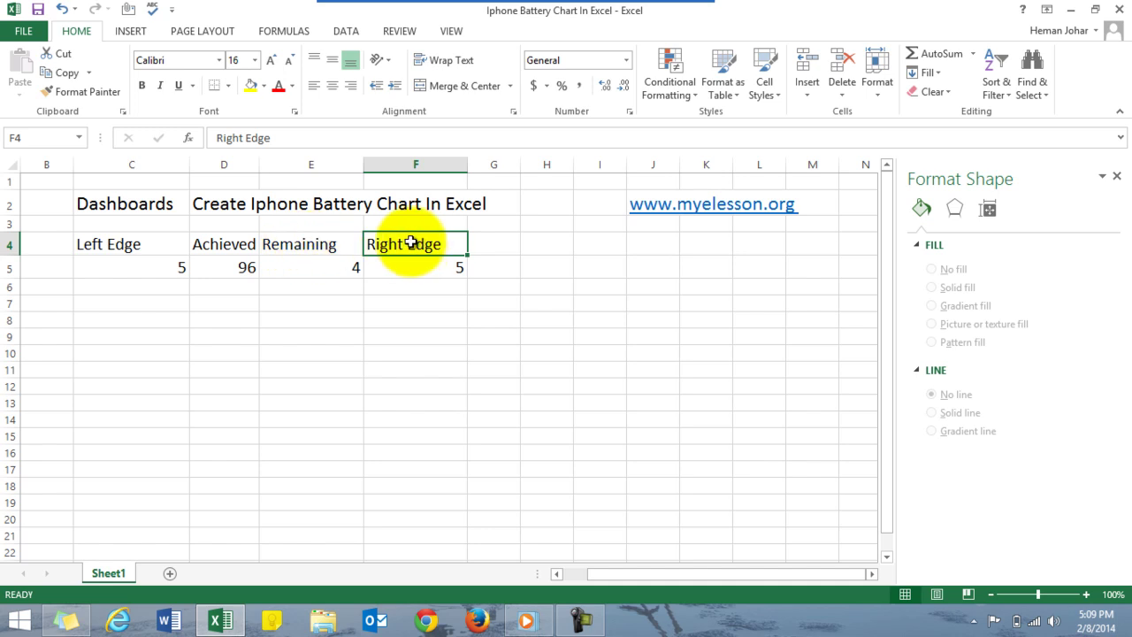
pyautogui.hotkey('ctrl', 'v')
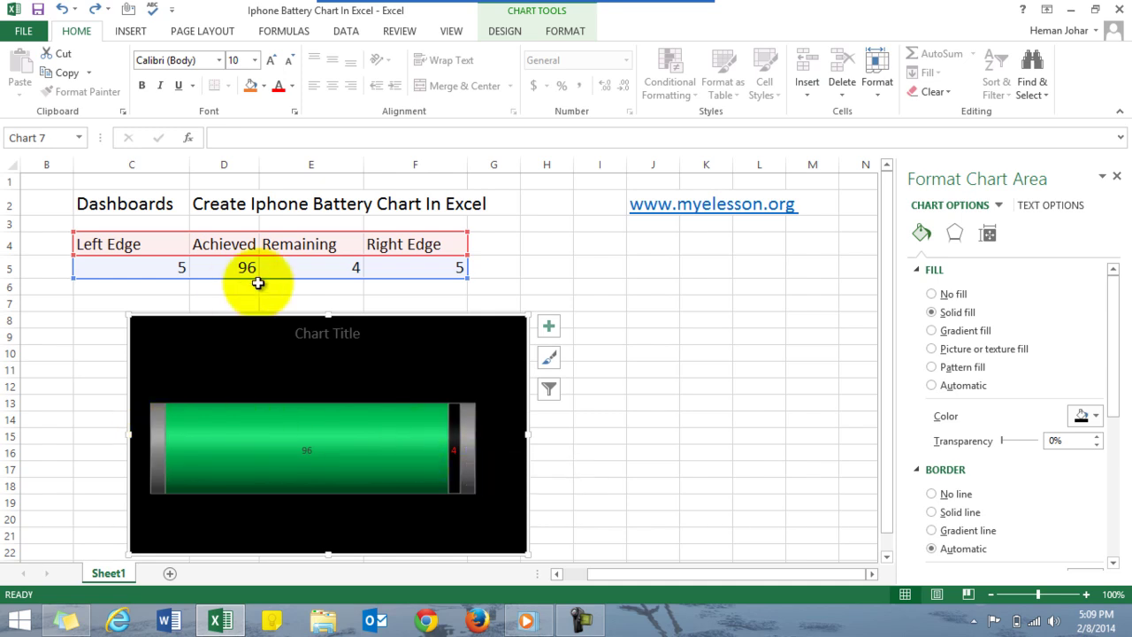
# Step: Examine the formulas behind the Achieved and Remaining values in D5 and E5 and their matching chart segments
pyautogui.click(114, 319)
pyautogui.click(234, 266)
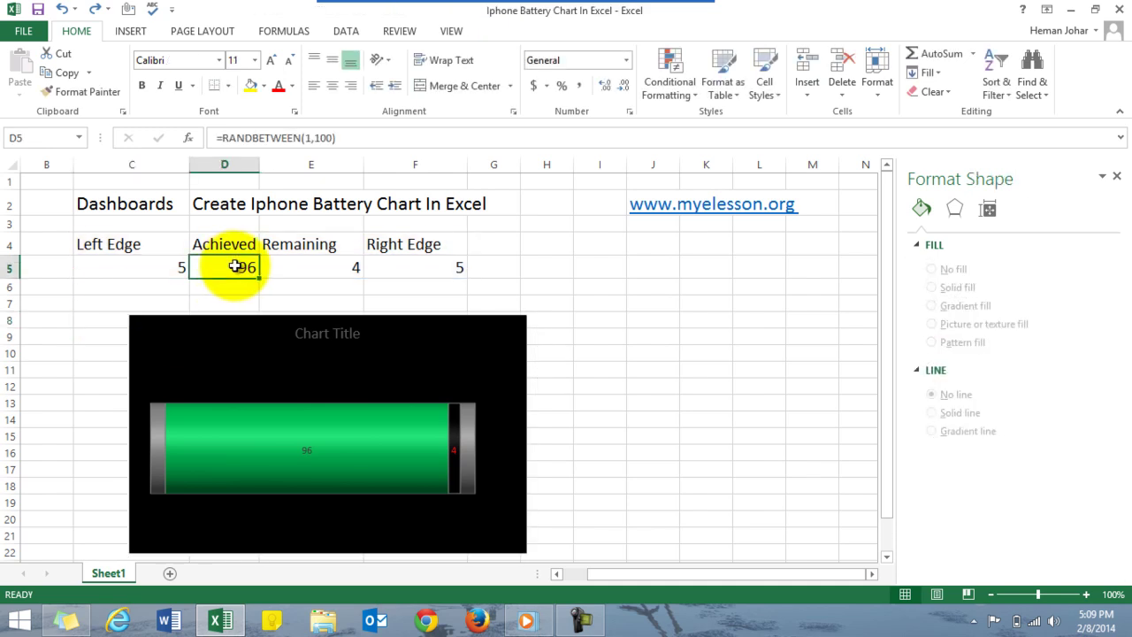
pyautogui.click(314, 246)
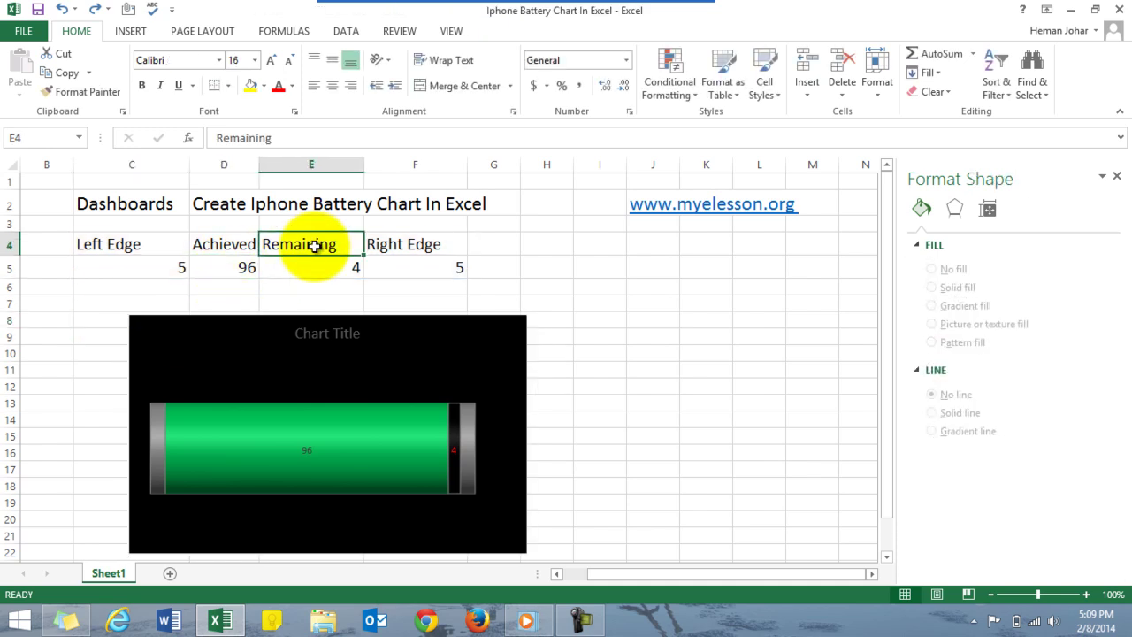
pyautogui.click(323, 260)
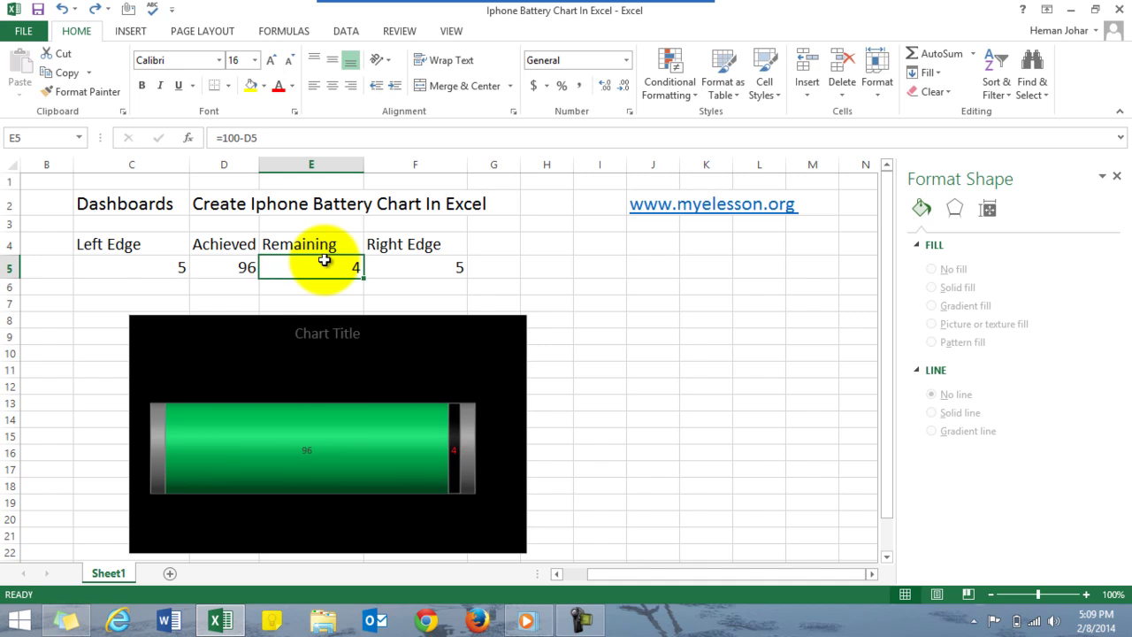
pyautogui.click(234, 264)
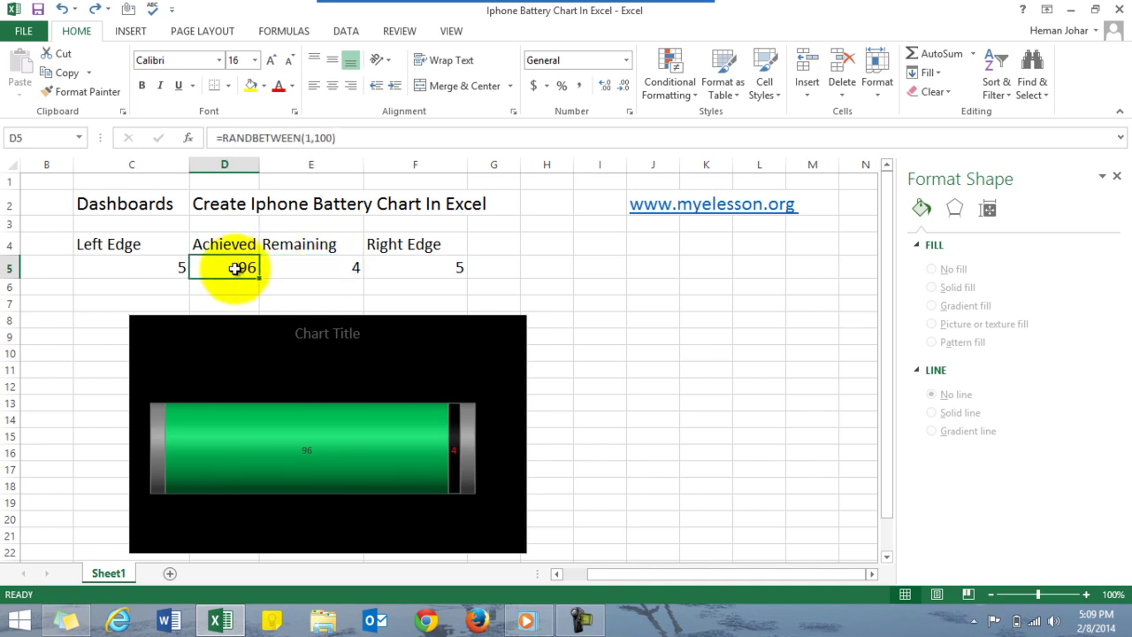
pyautogui.click(308, 268)
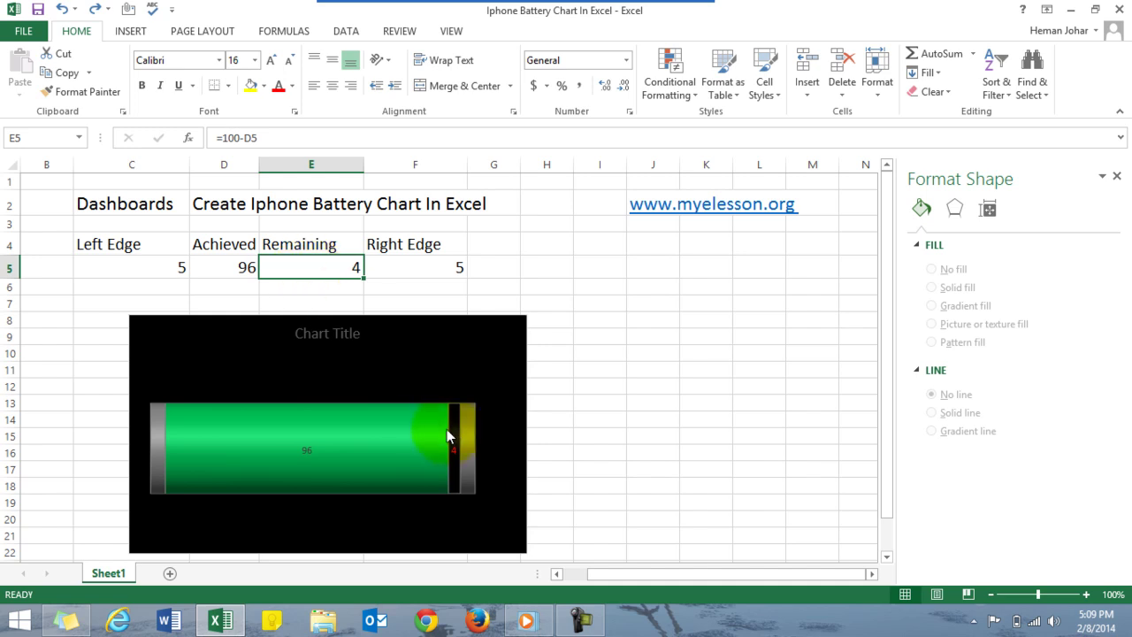
pyautogui.moveTo(447, 440)
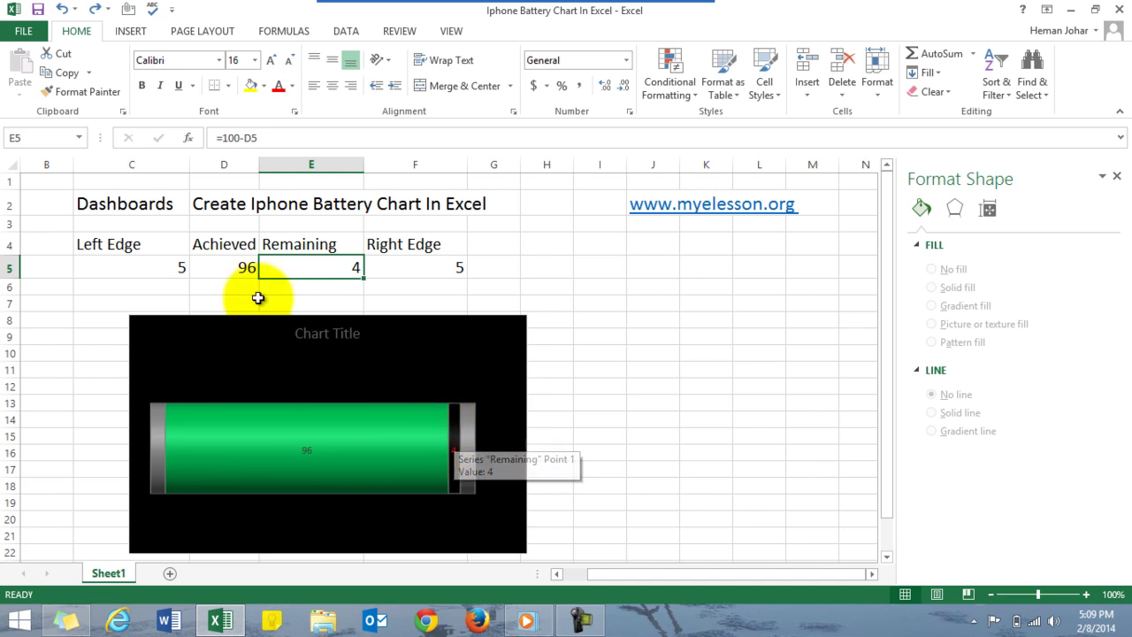
pyautogui.click(235, 260)
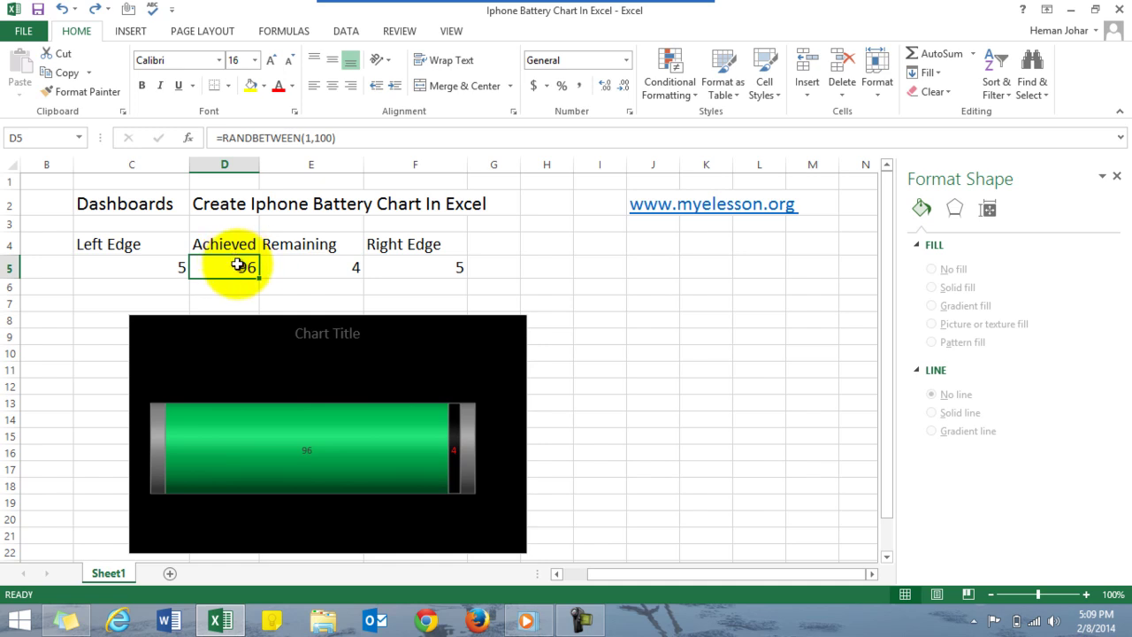
pyautogui.click(299, 267)
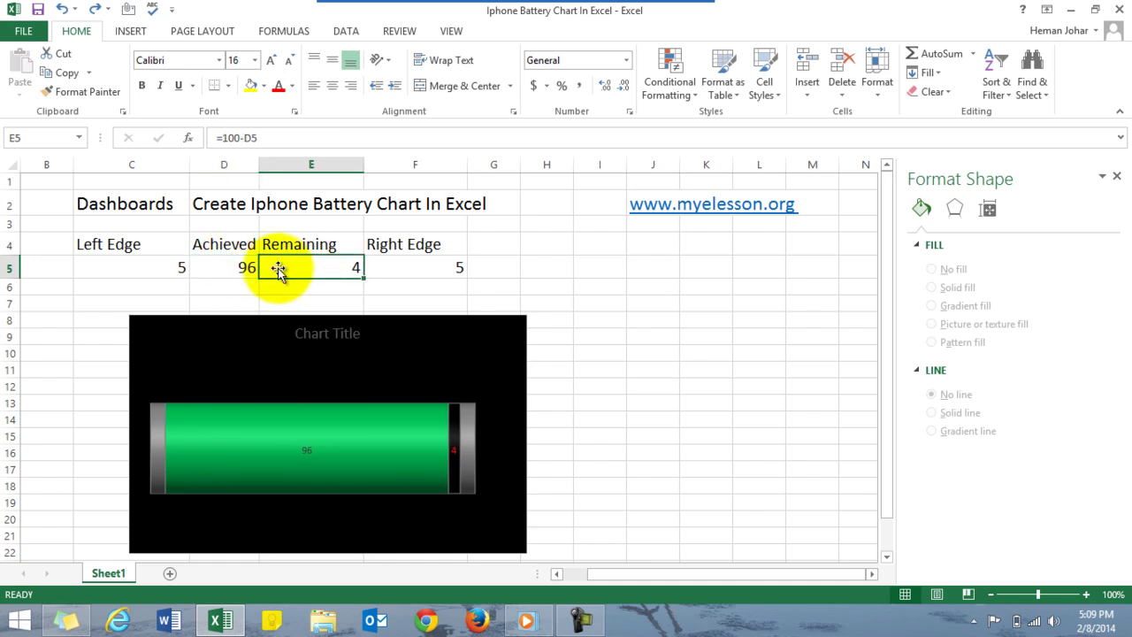
# Step: Delete the existing battery chart from the sheet
pyautogui.click(88, 355)
pyautogui.click(382, 342)
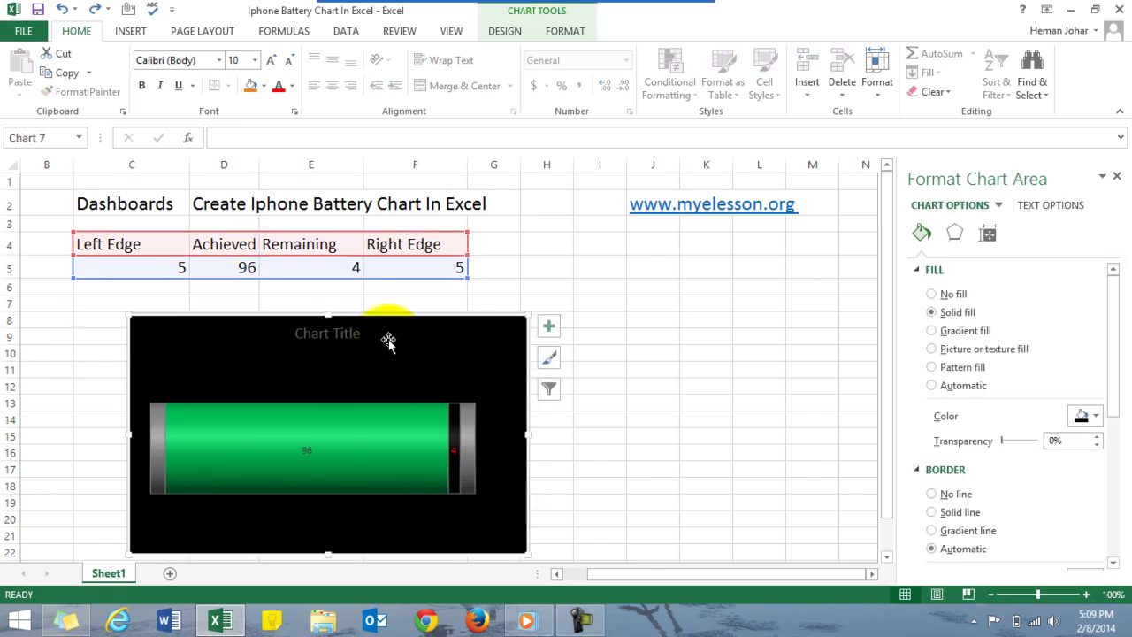
# Step: Insert a 3-D Stacked Bar chart based on the headings and values in C4:F5
pyautogui.click(115, 249)
pyautogui.hotkey('shift', 'Right')
pyautogui.hotkey('shift', 'Right')
pyautogui.hotkey('shift', 'Right')
pyautogui.hotkey('shift', 'Right')
pyautogui.hotkey('shift', 'Down')
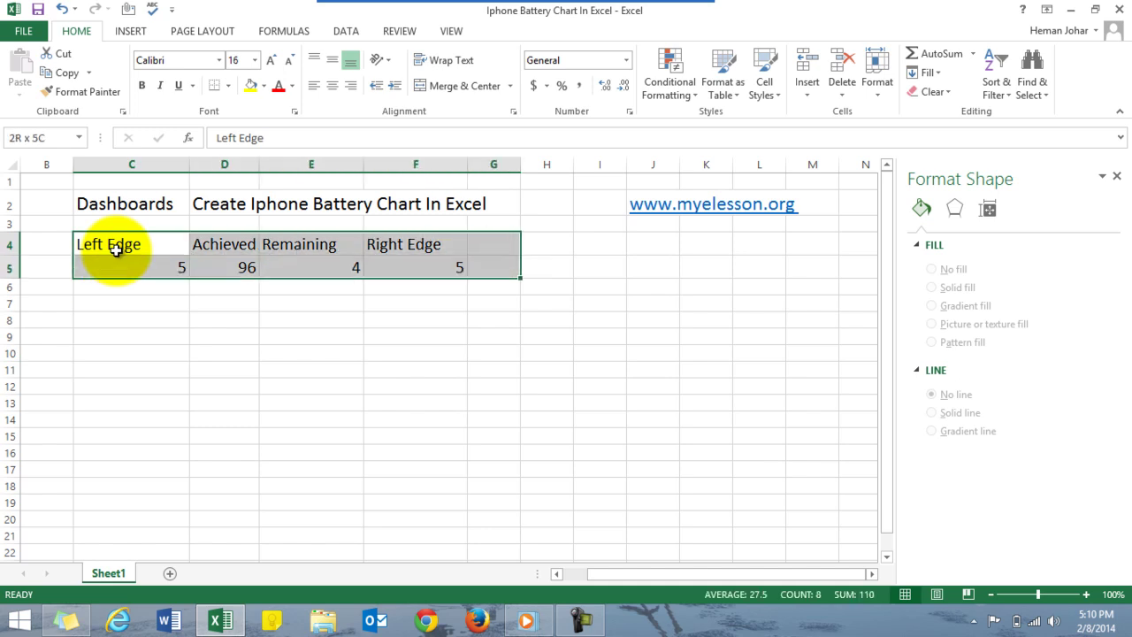
pyautogui.hotkey('shift', 'Left')
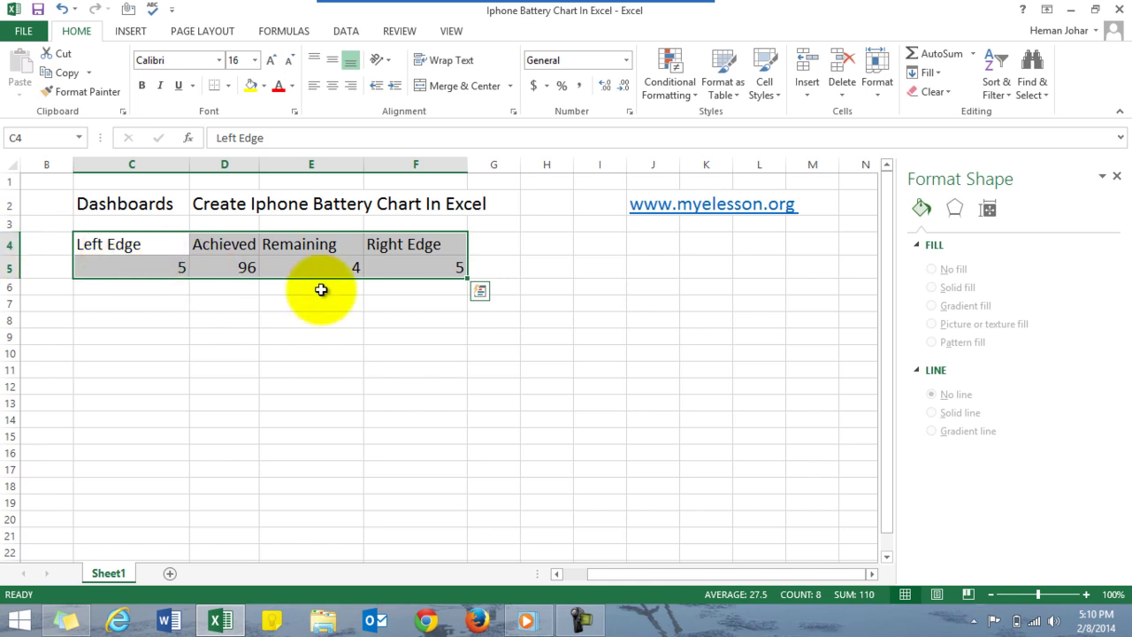
pyautogui.click(138, 35)
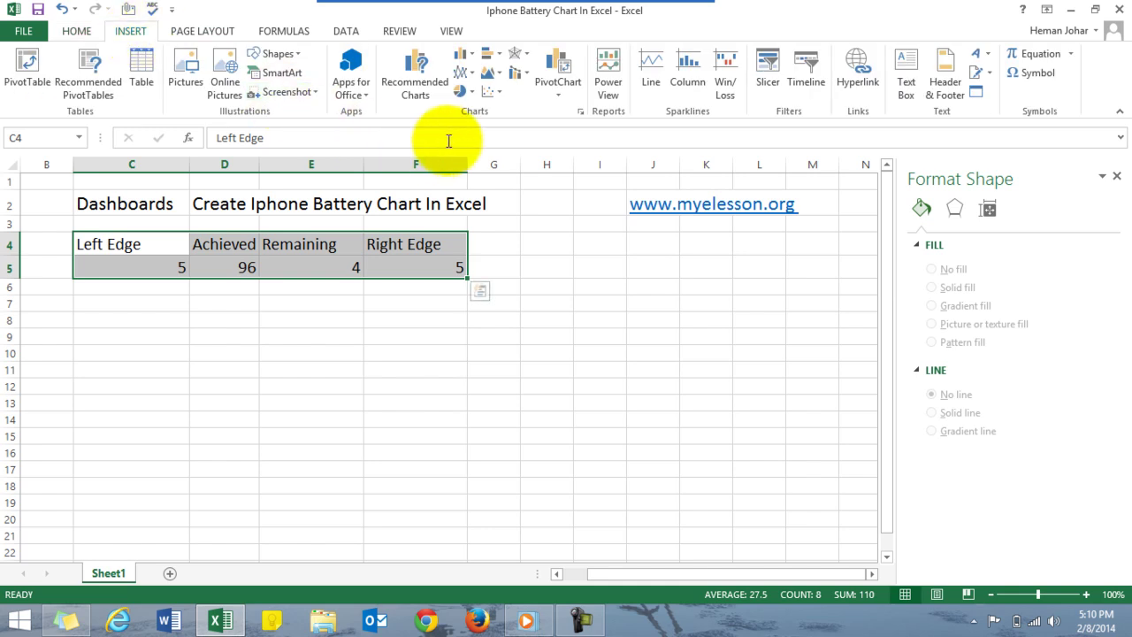
pyautogui.click(500, 61)
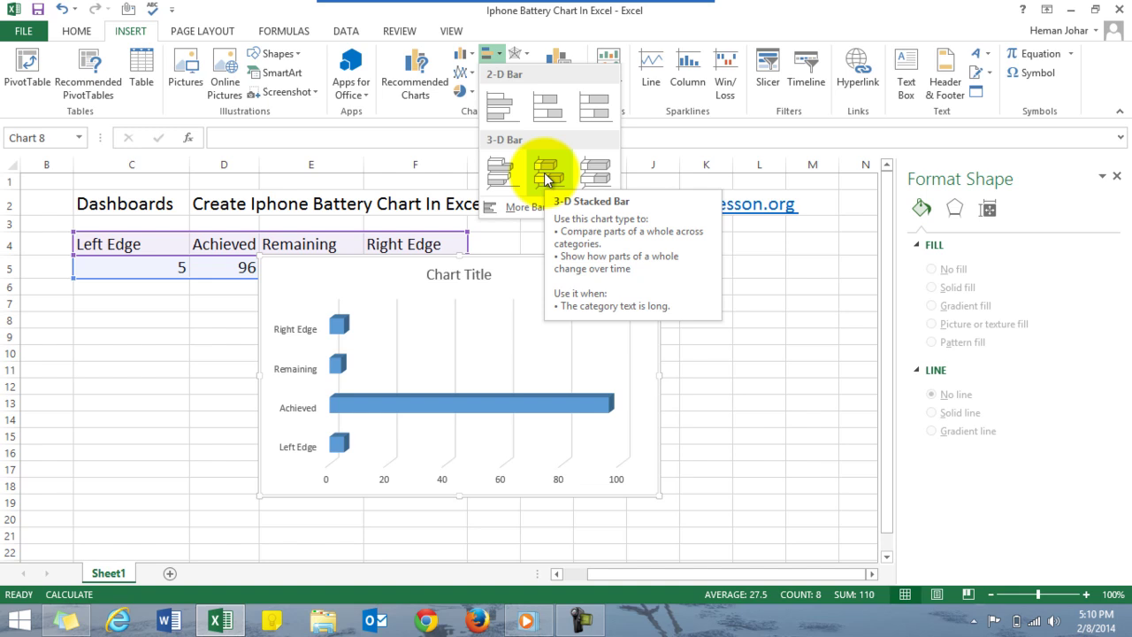
pyautogui.click(500, 58)
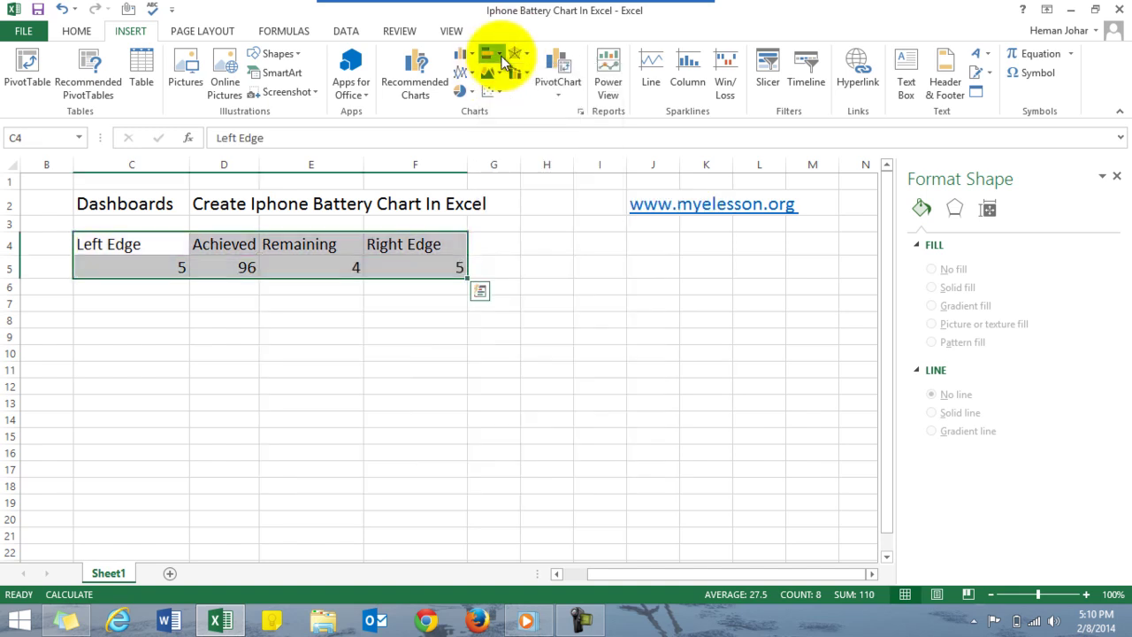
pyautogui.click(500, 58)
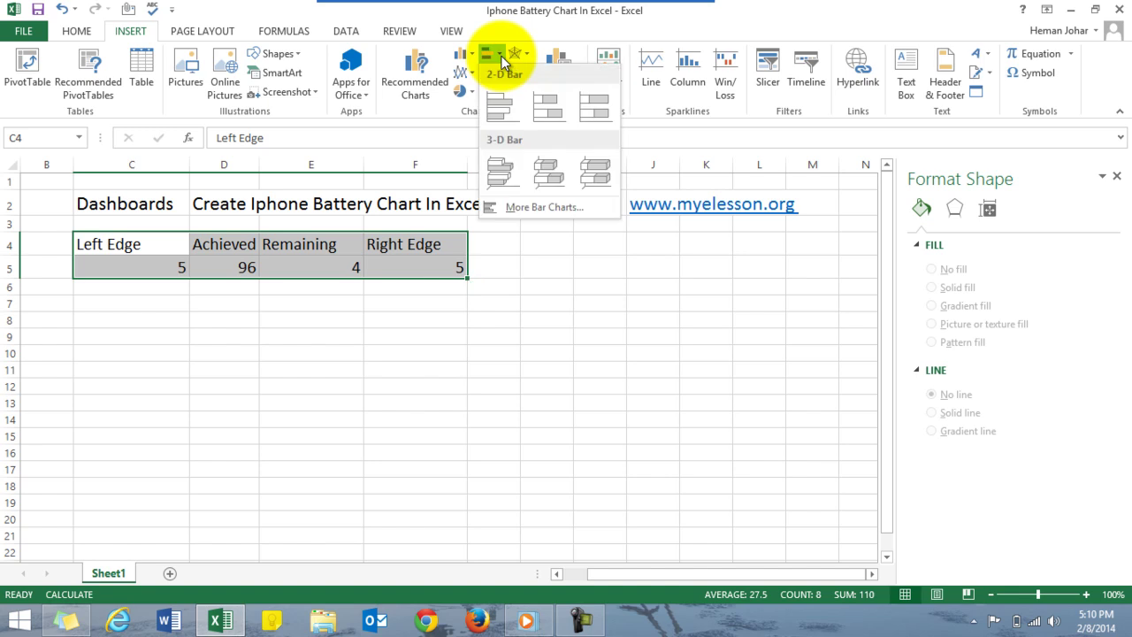
pyautogui.click(549, 175)
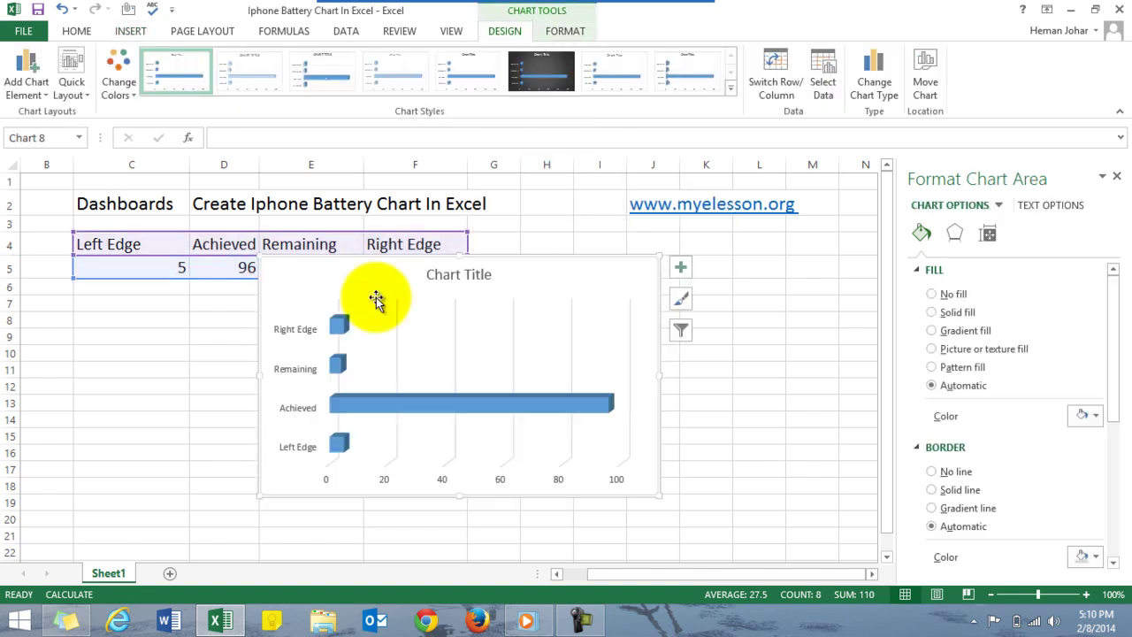
# Step: Change the chart to the 3-D Stacked Bar variant that stacks all four values in a single bar
pyautogui.rightClick(284, 291)
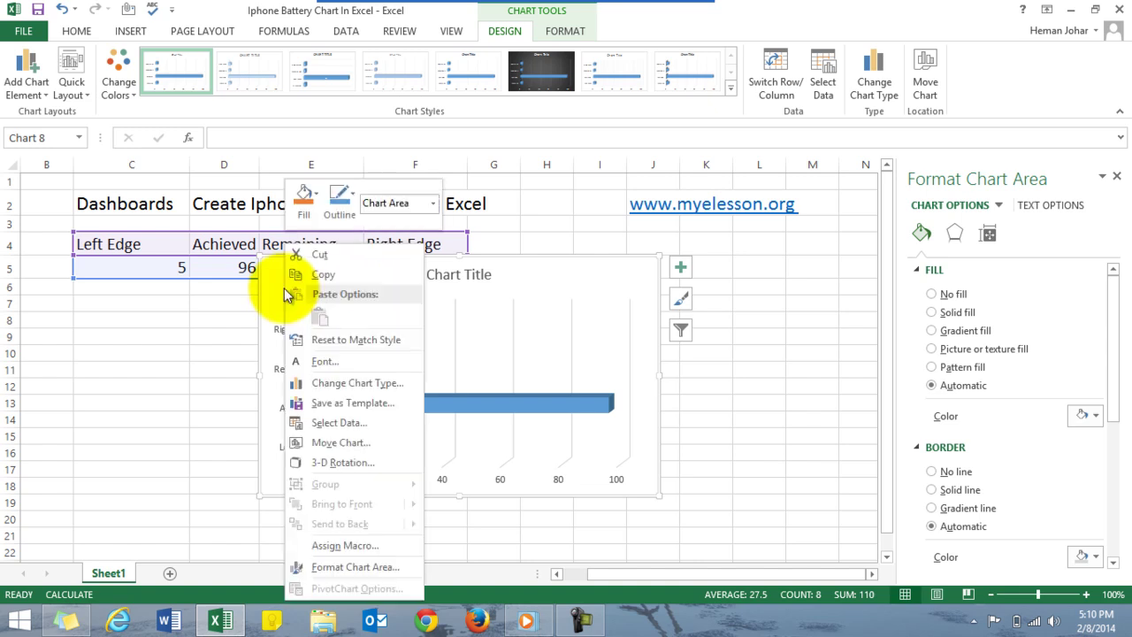
pyautogui.click(343, 386)
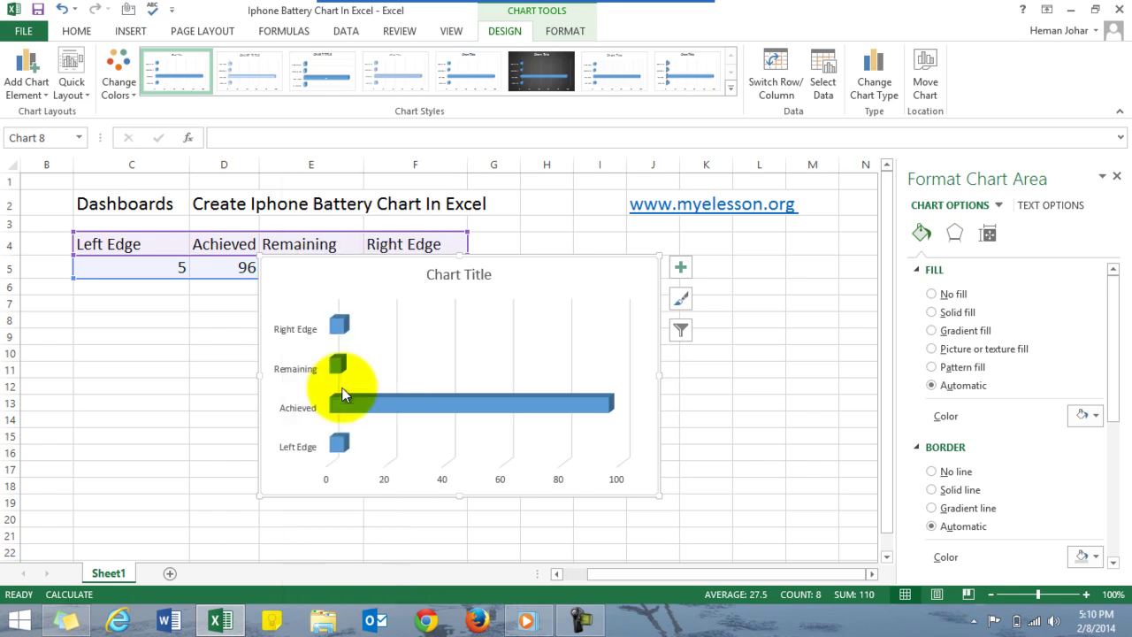
pyautogui.moveTo(707, 225)
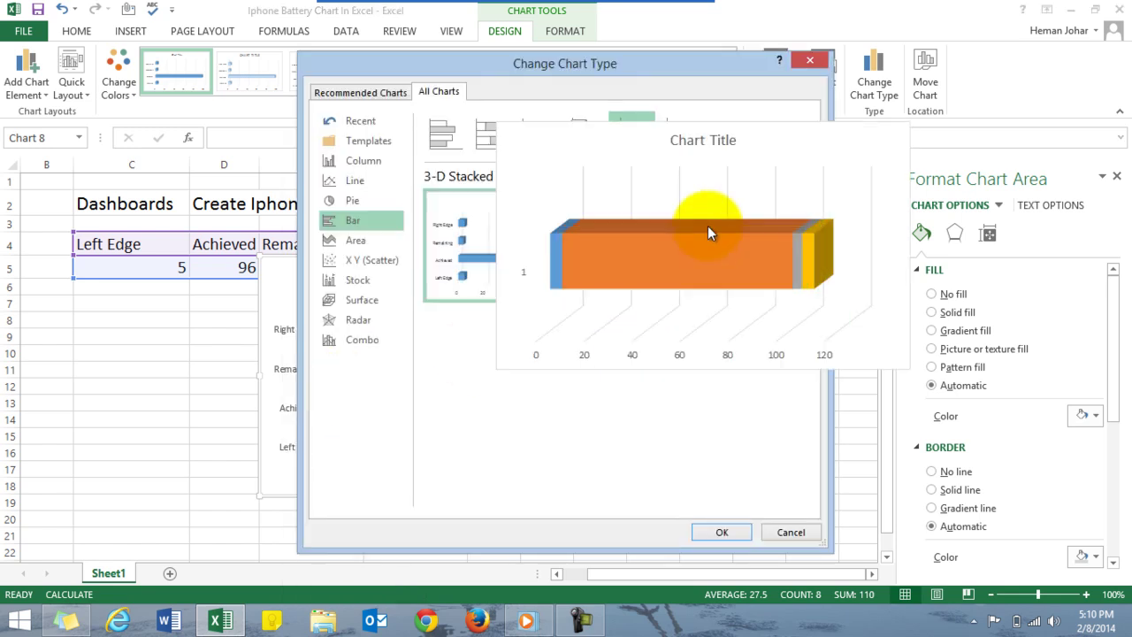
pyautogui.click(721, 529)
pyautogui.click(733, 427)
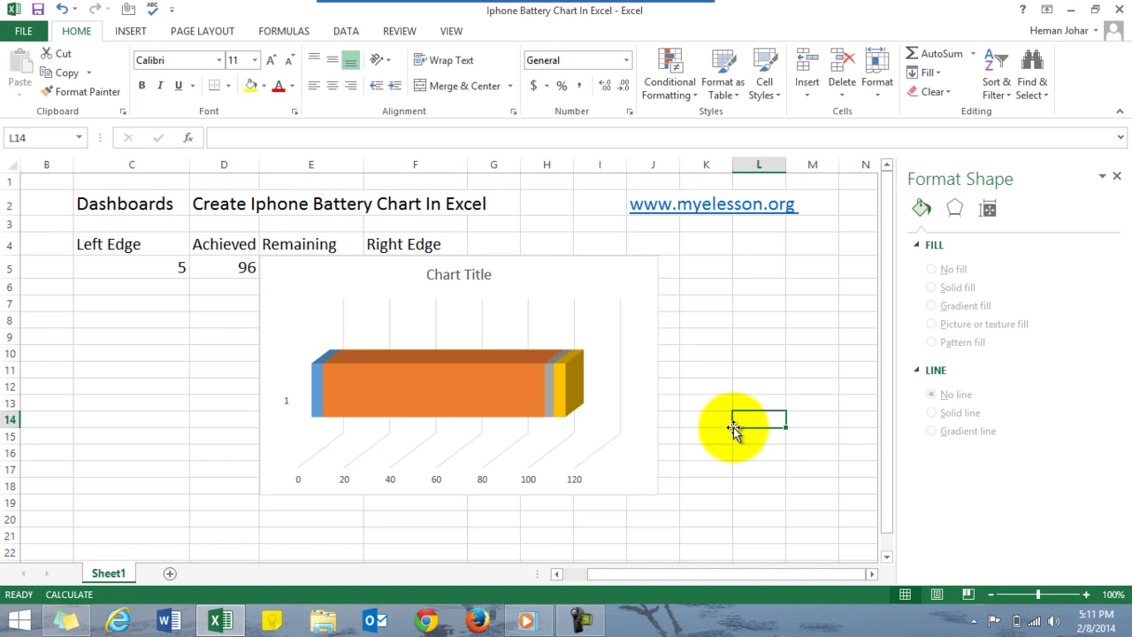
# Step: Change the column shape of the stacked bar's data series to Cylinder so the whole bar is rounded
pyautogui.click(506, 378)
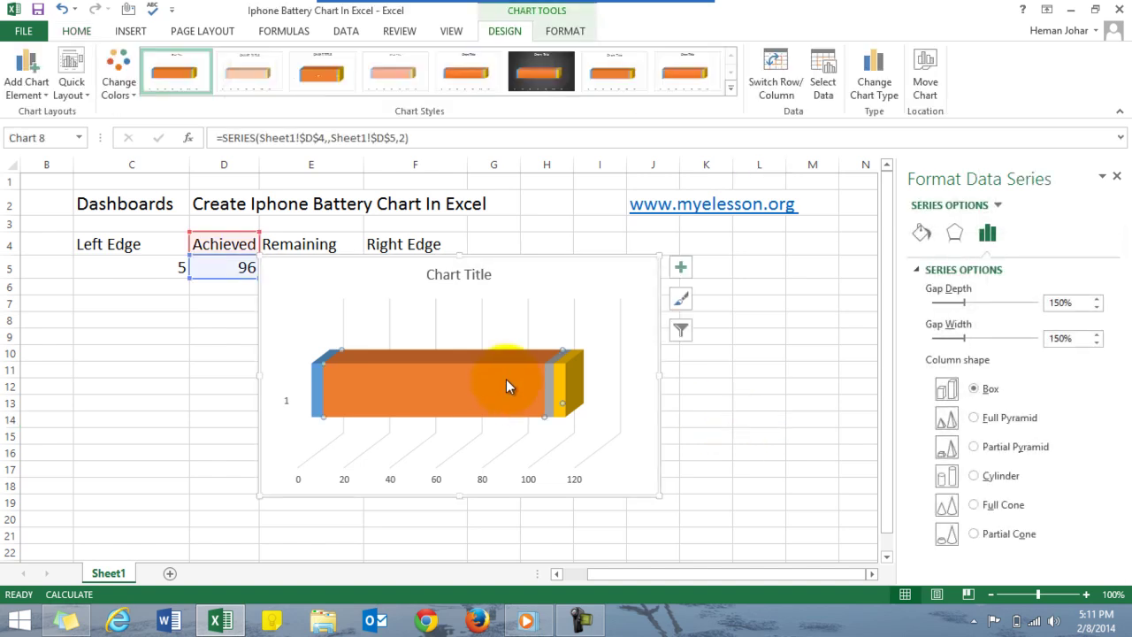
pyautogui.click(505, 378)
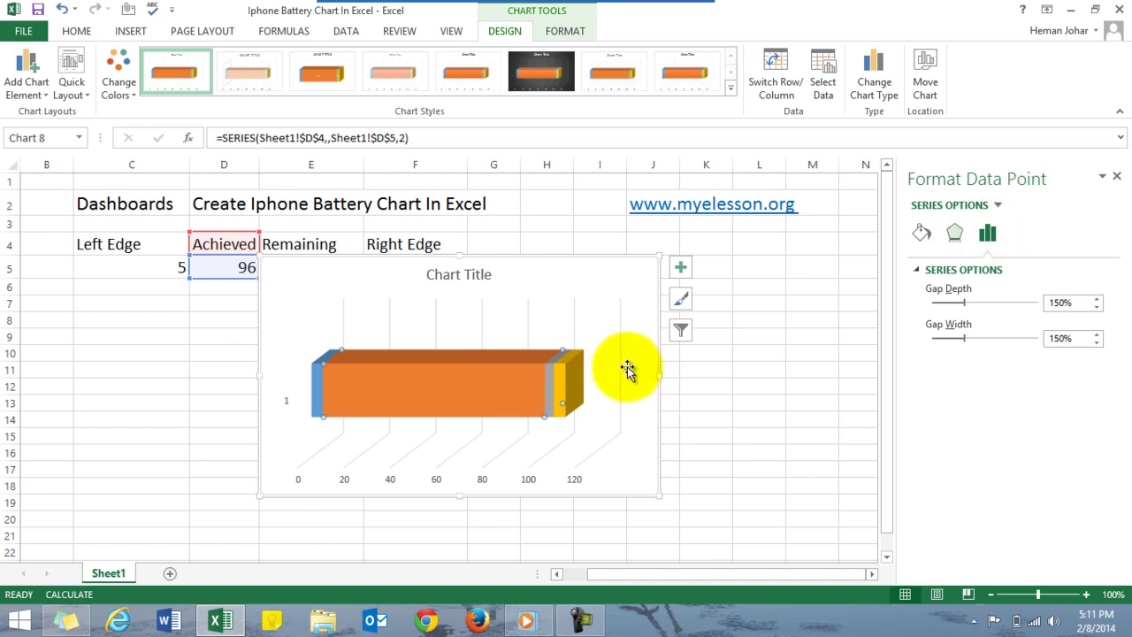
pyautogui.click(955, 231)
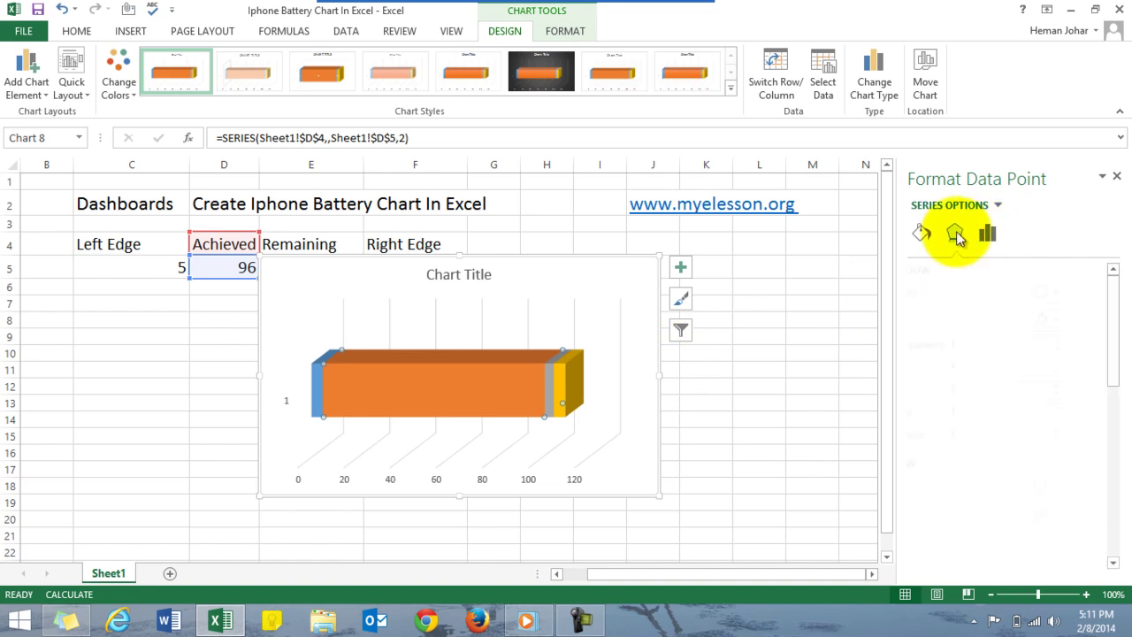
pyautogui.click(988, 234)
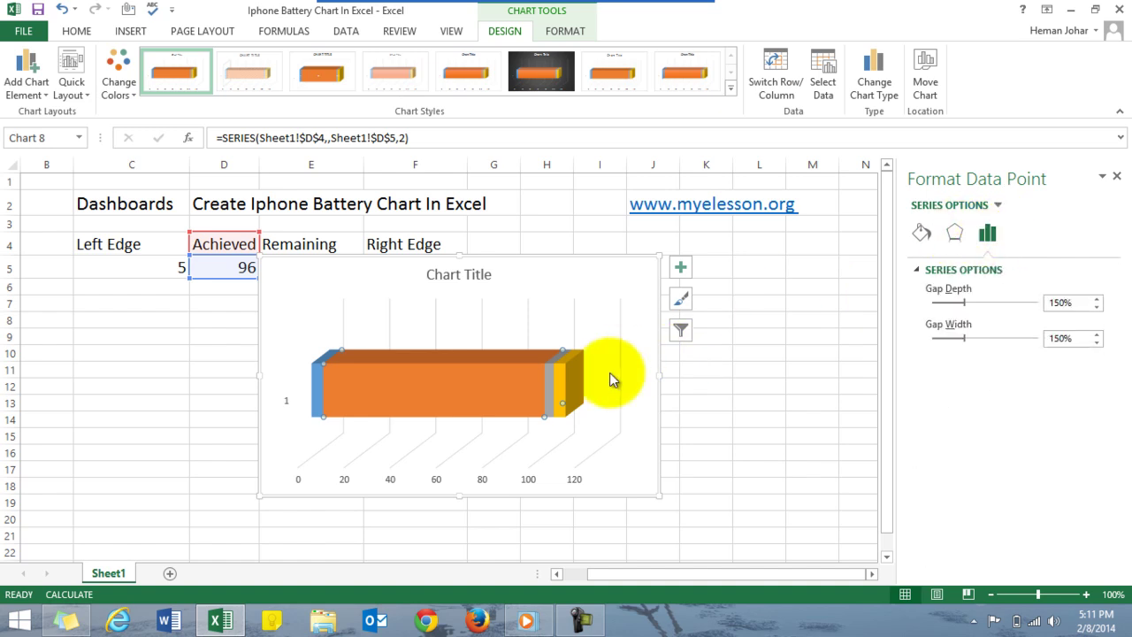
pyautogui.click(550, 369)
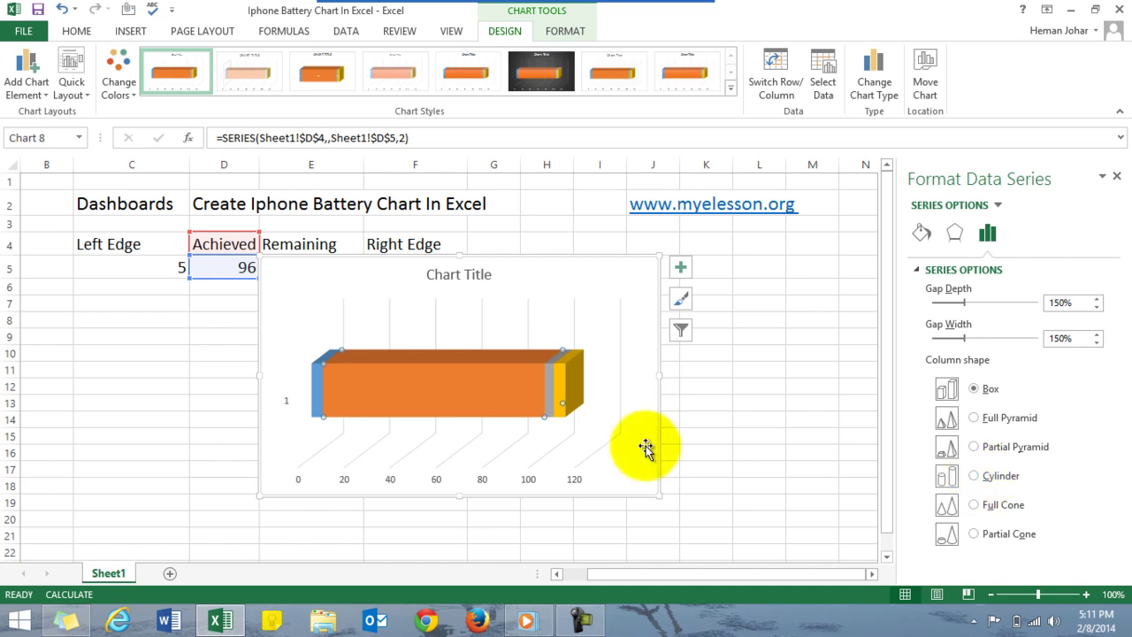
pyautogui.moveTo(434, 371)
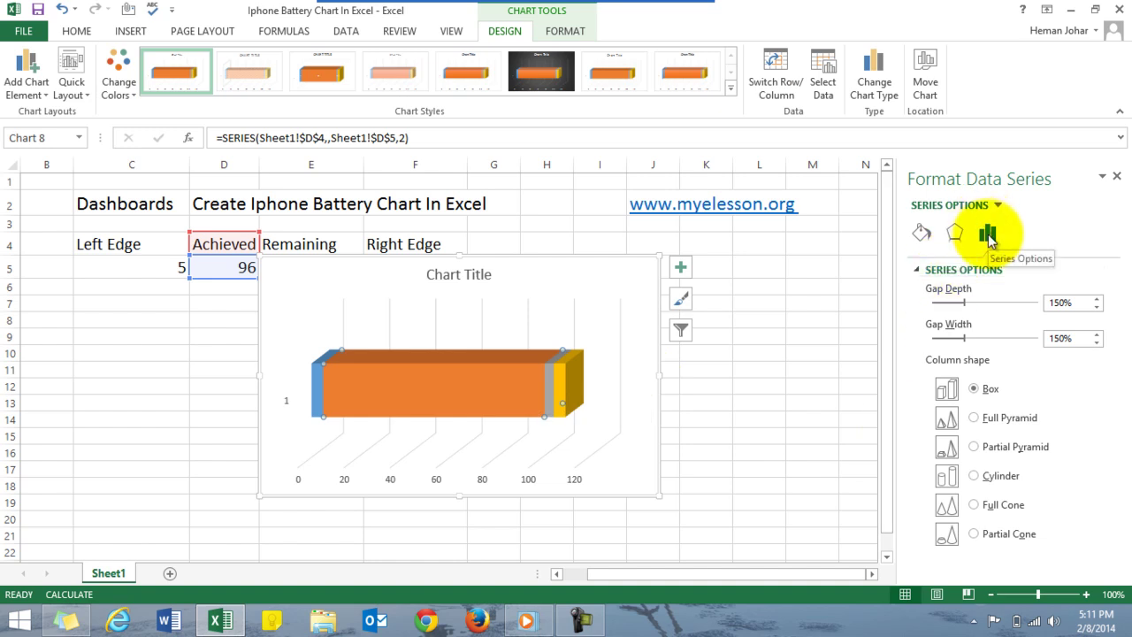
pyautogui.click(974, 477)
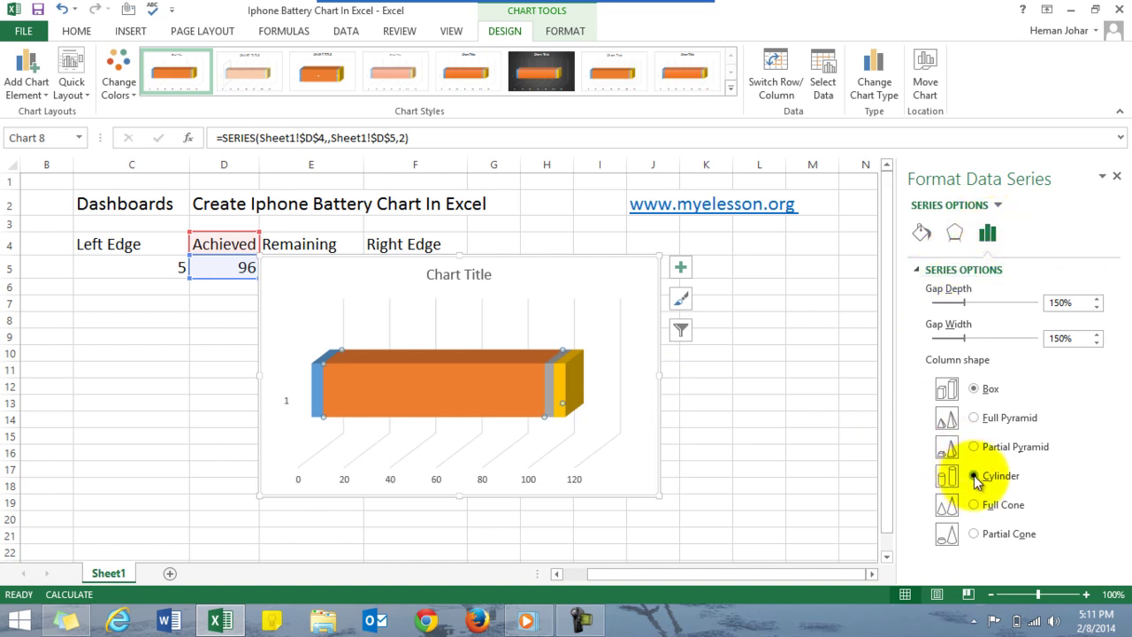
pyautogui.click(762, 416)
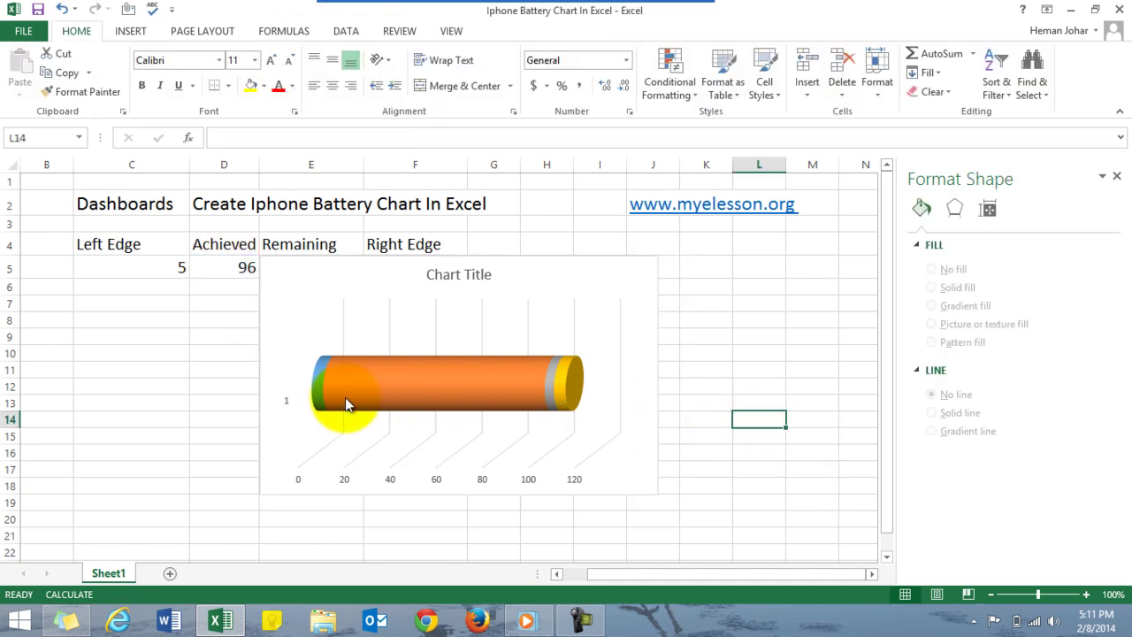
# Step: Give the Left Edge segment of the bar a solid dark grey fill
pyautogui.click(316, 386)
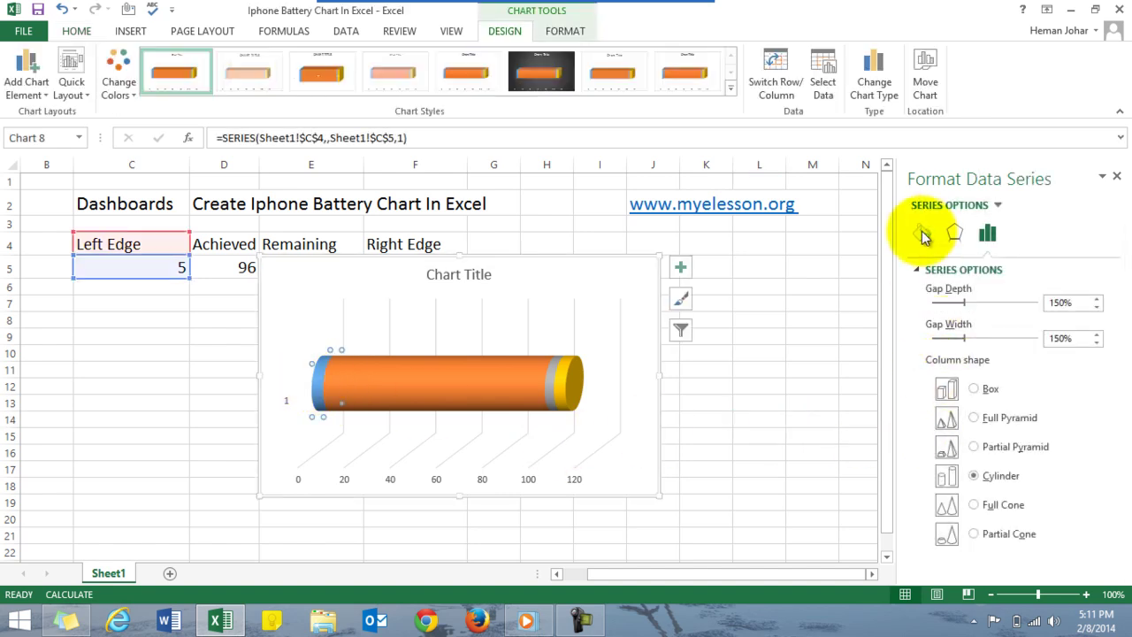
pyautogui.click(921, 232)
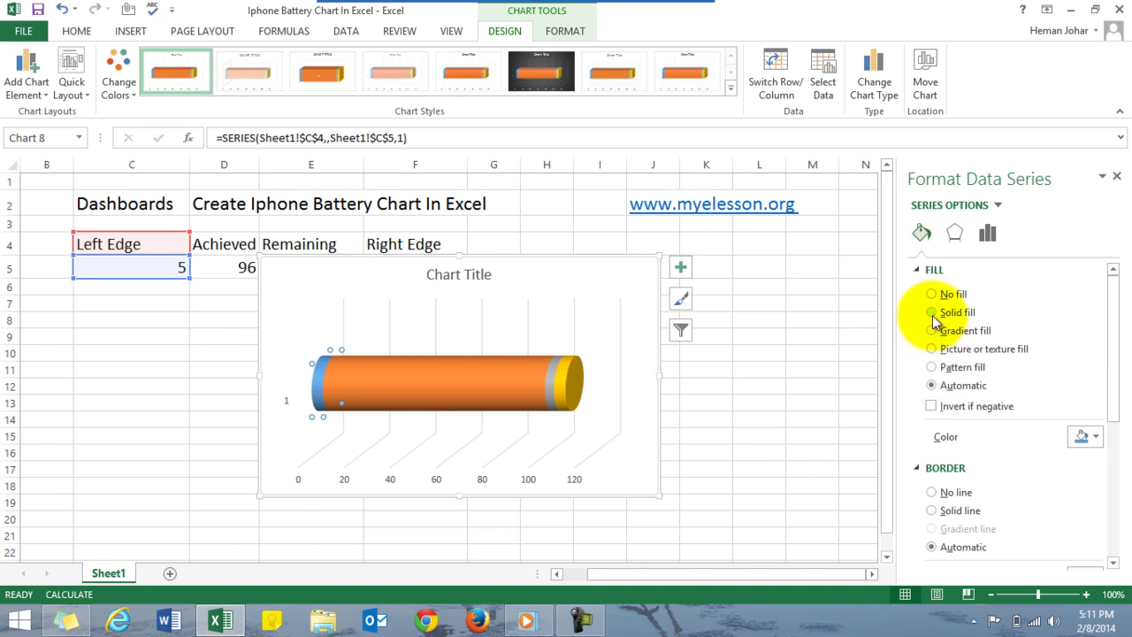
pyautogui.click(932, 312)
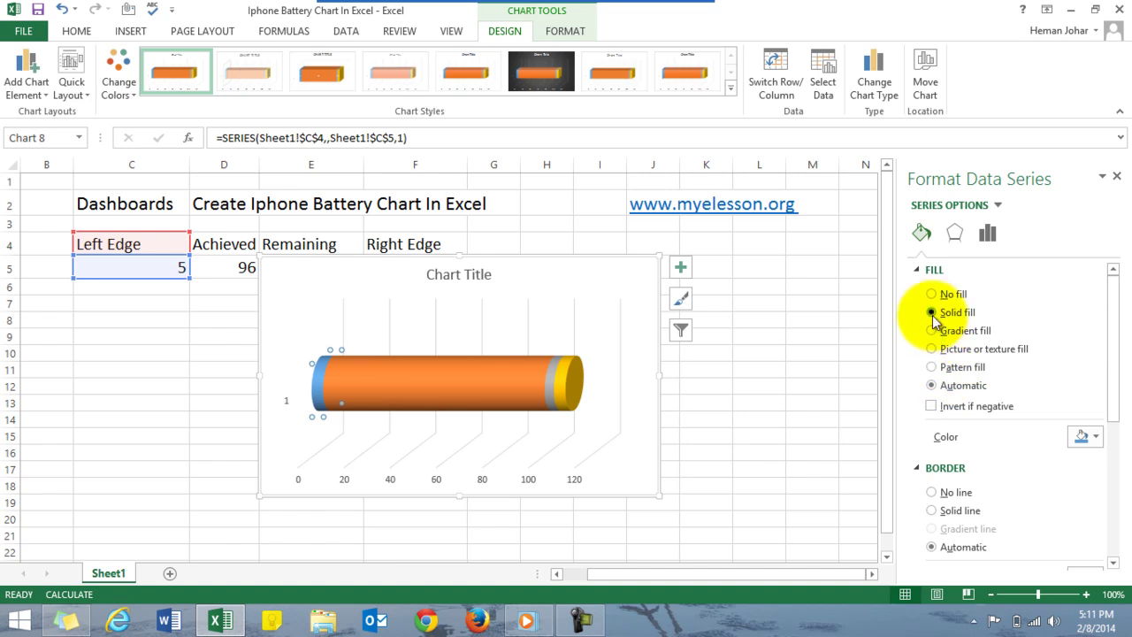
pyautogui.click(1094, 440)
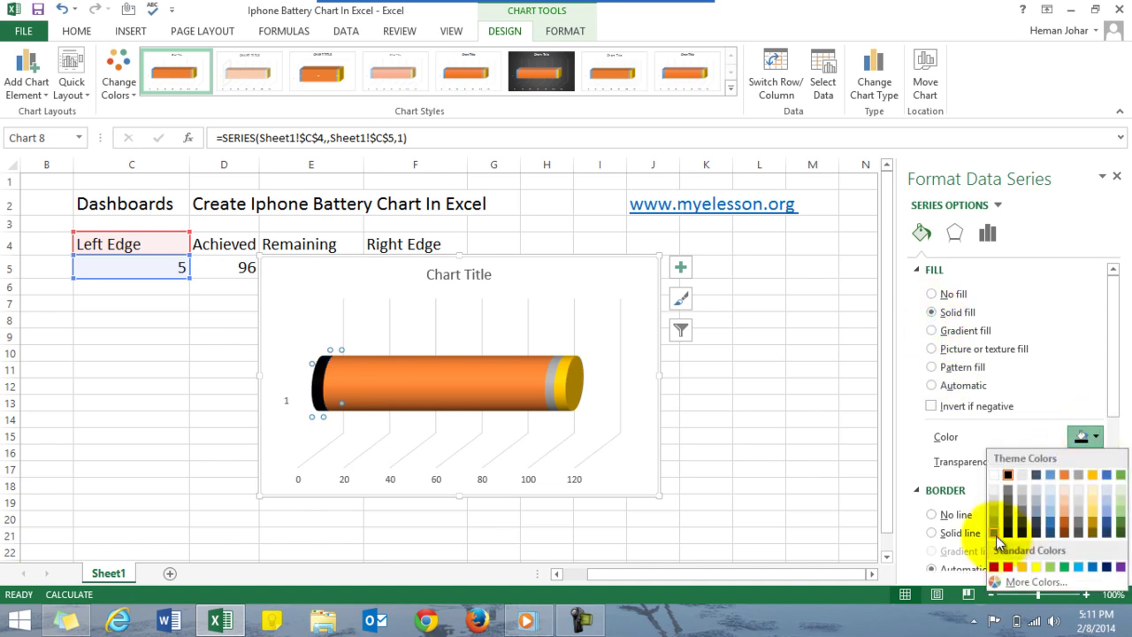
pyautogui.click(995, 534)
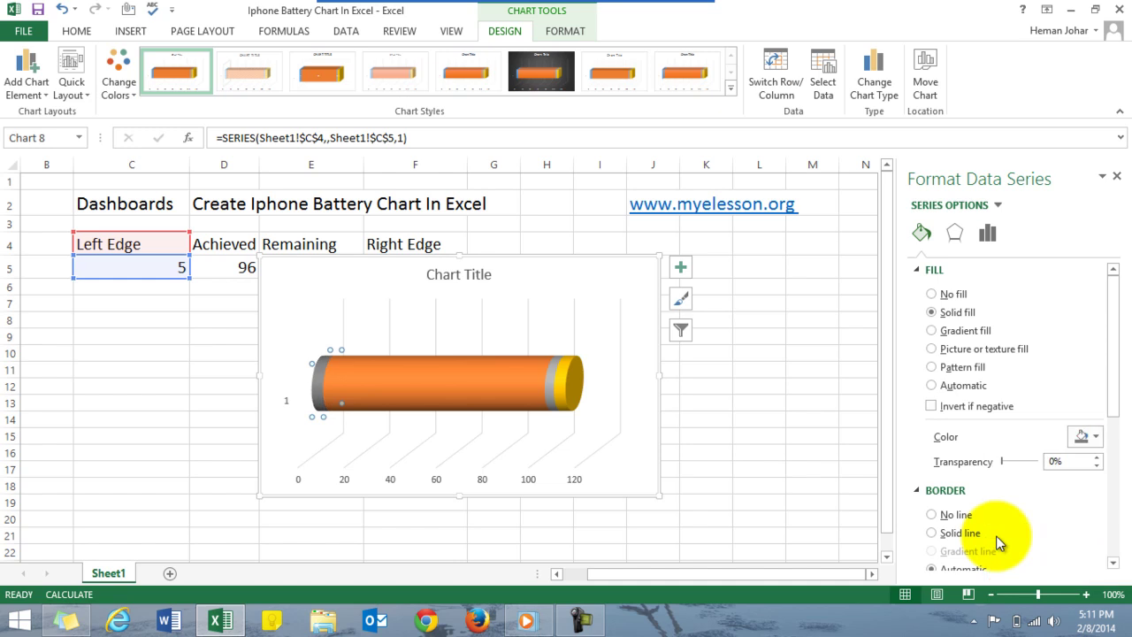
# Step: Apply the same solid dark grey fill to the Right Edge segment of the bar
pyautogui.click(565, 389)
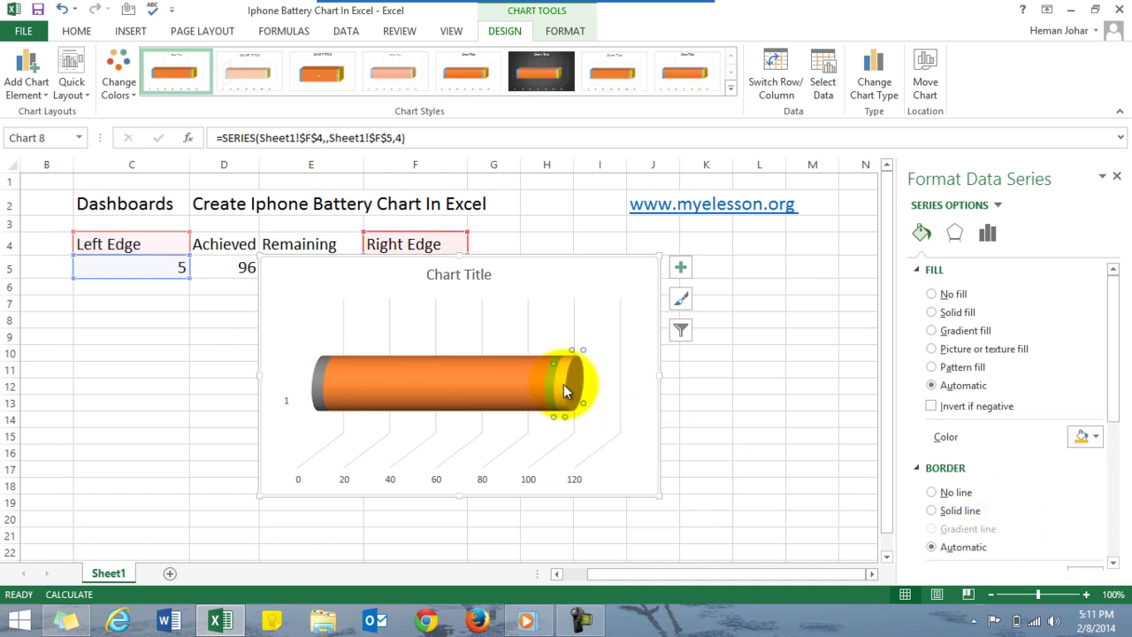
pyautogui.click(932, 311)
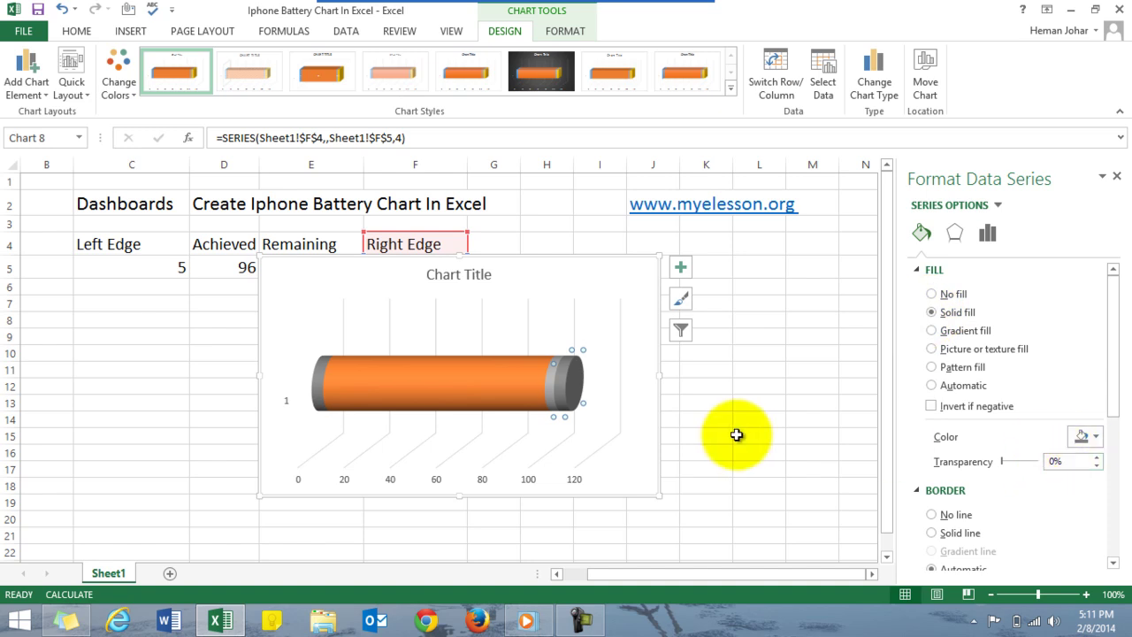
pyautogui.click(760, 385)
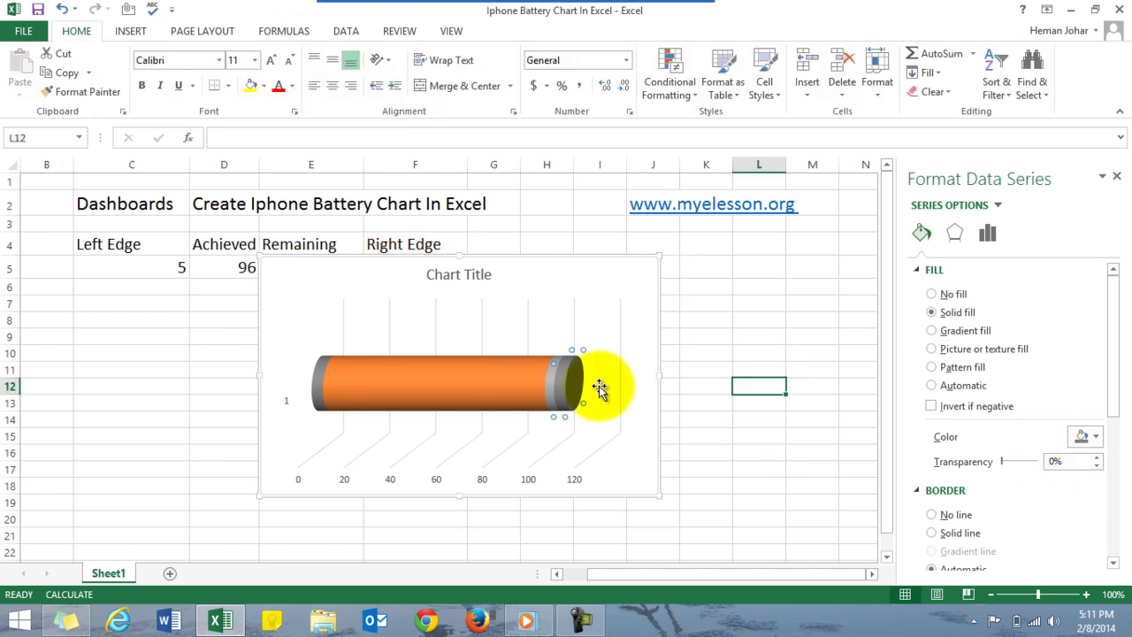
# Step: Give the Achieved segment of the bar a solid fill in the standard green colour
pyautogui.click(444, 387)
pyautogui.click(988, 233)
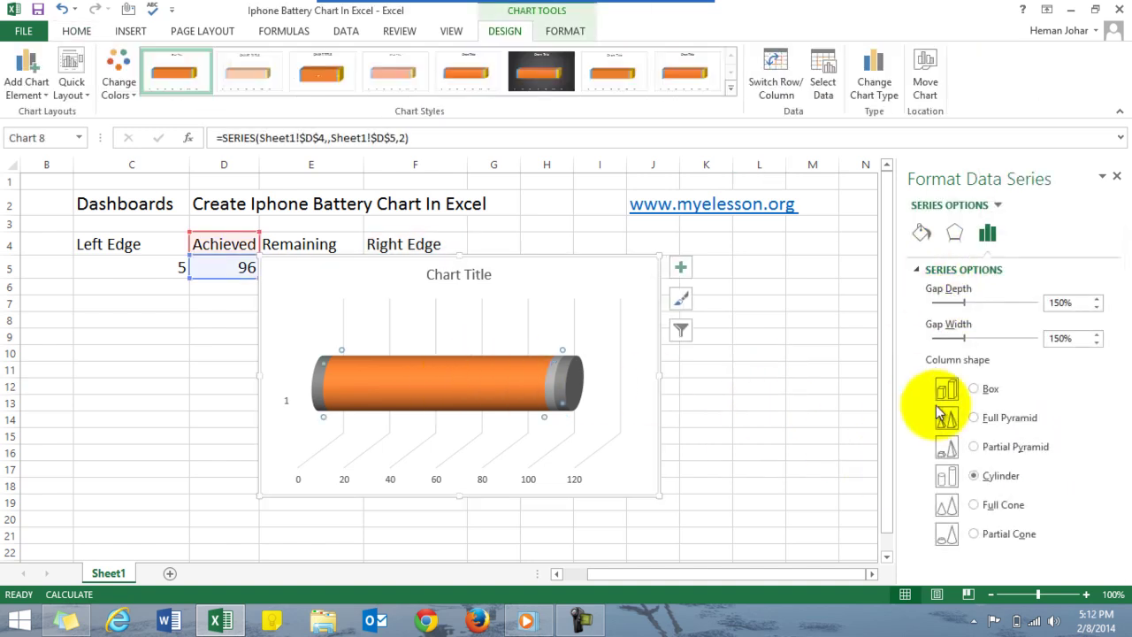
pyautogui.click(921, 234)
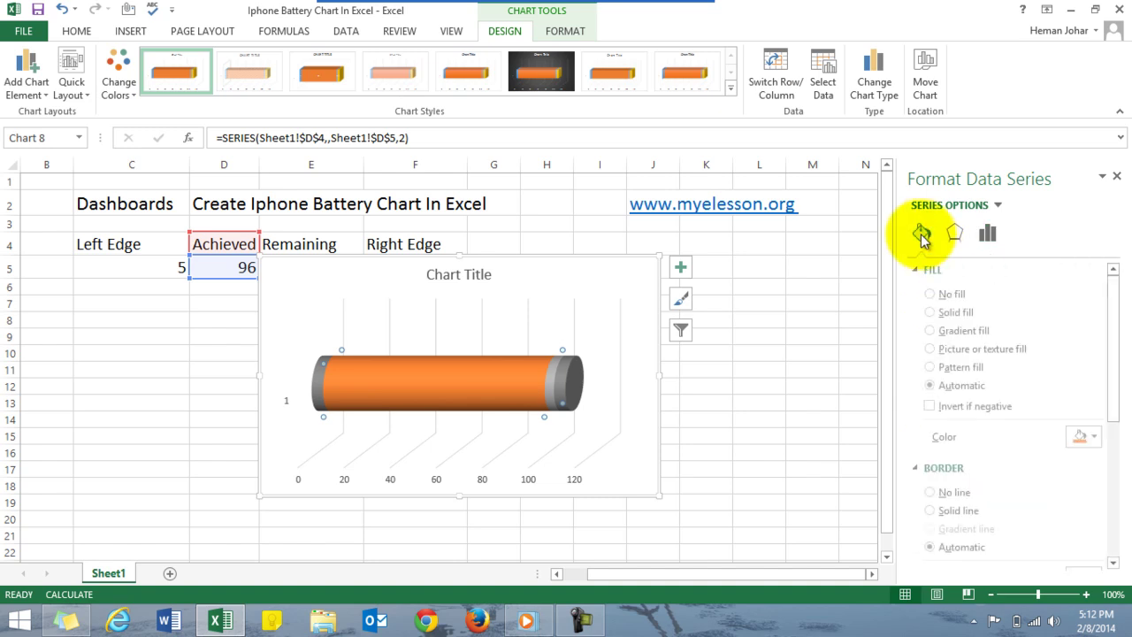
pyautogui.click(931, 313)
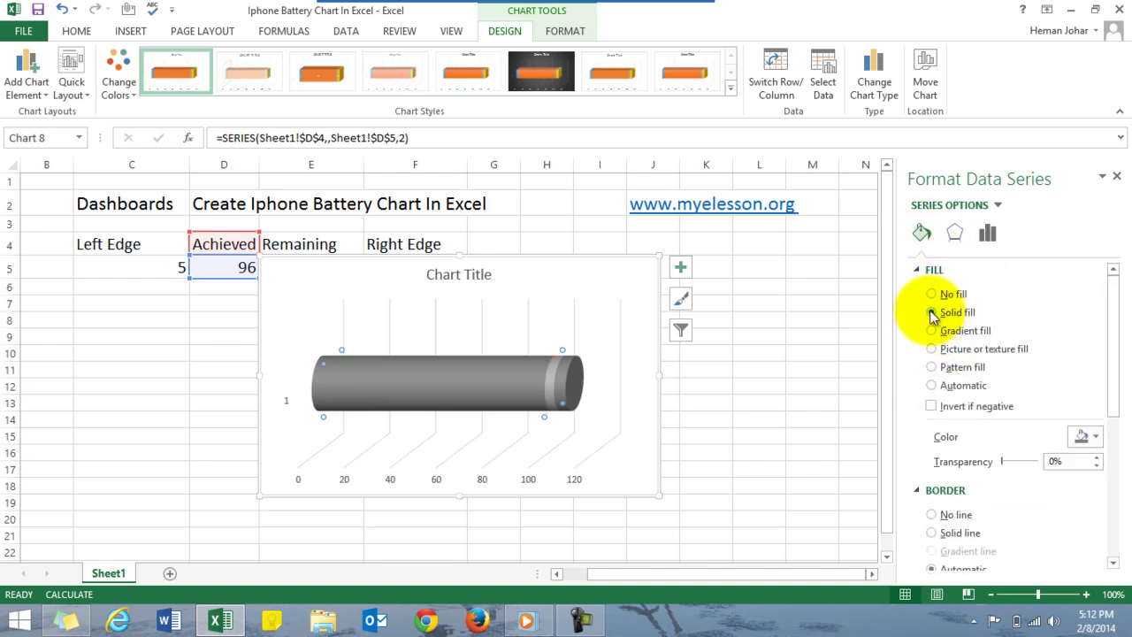
pyautogui.click(1095, 437)
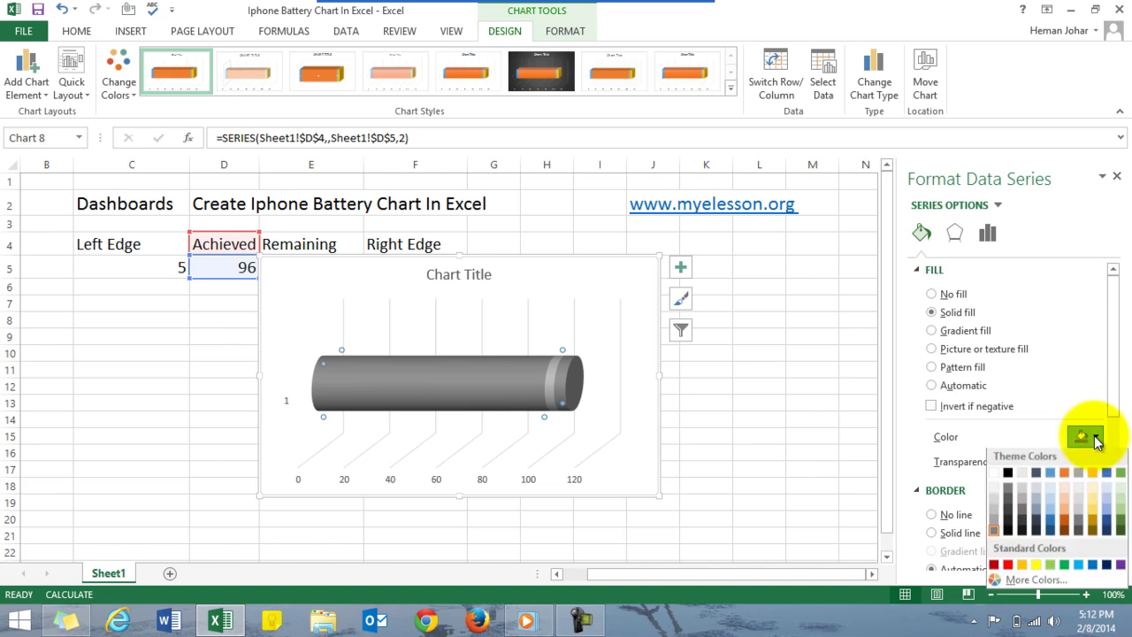
pyautogui.click(1065, 573)
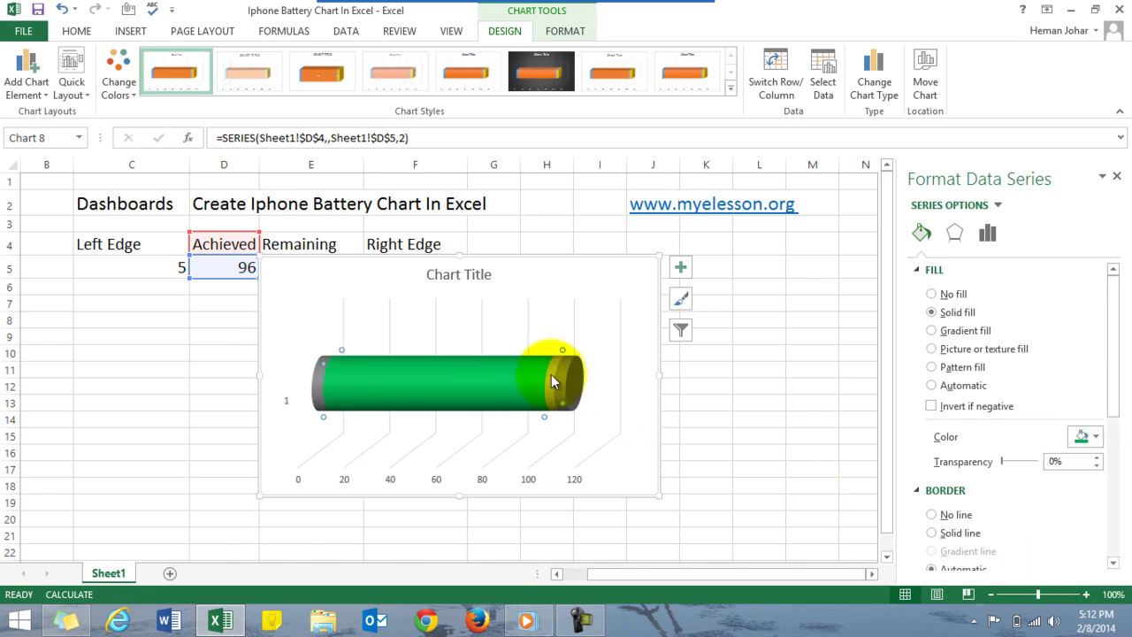
# Step: Give the Remaining segment a solid black fill with 70% transparency
pyautogui.click(550, 375)
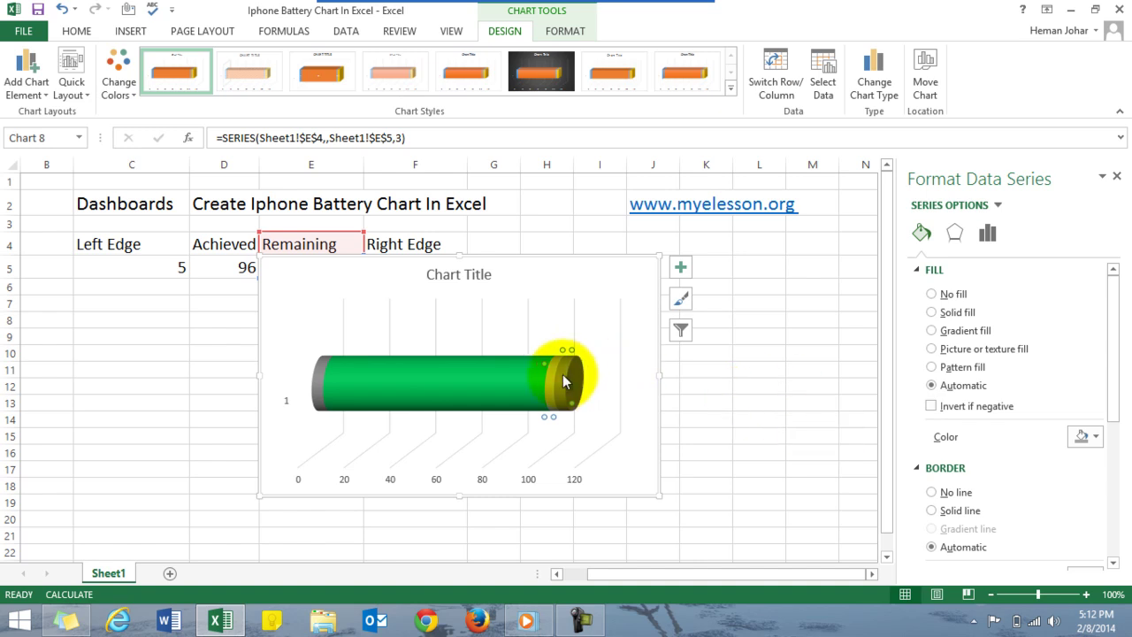
pyautogui.click(931, 313)
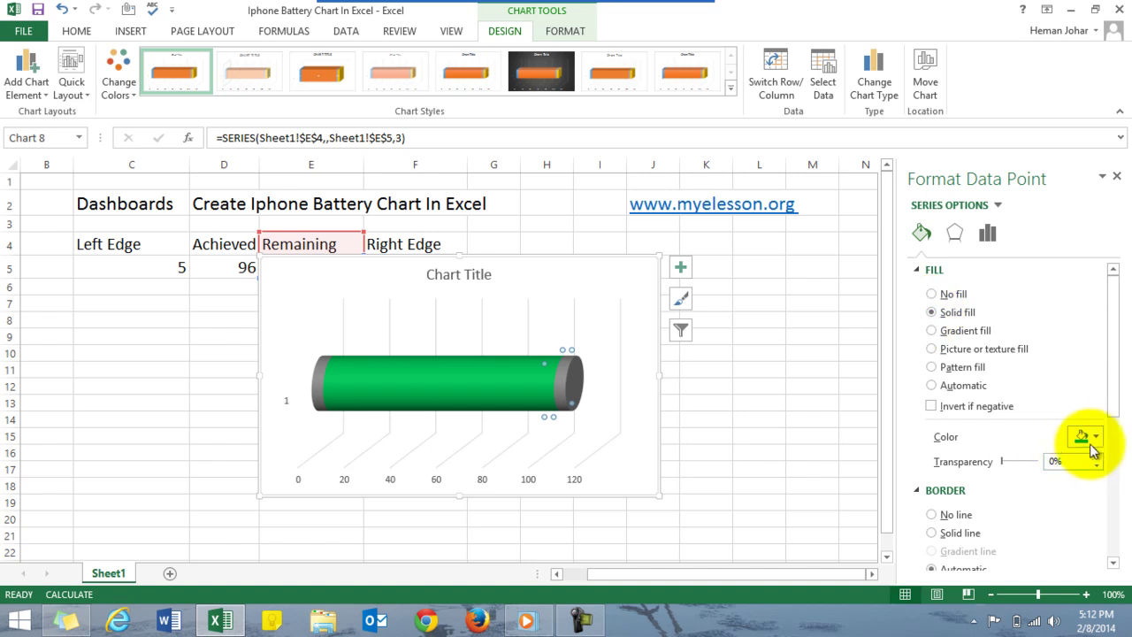
pyautogui.click(1095, 438)
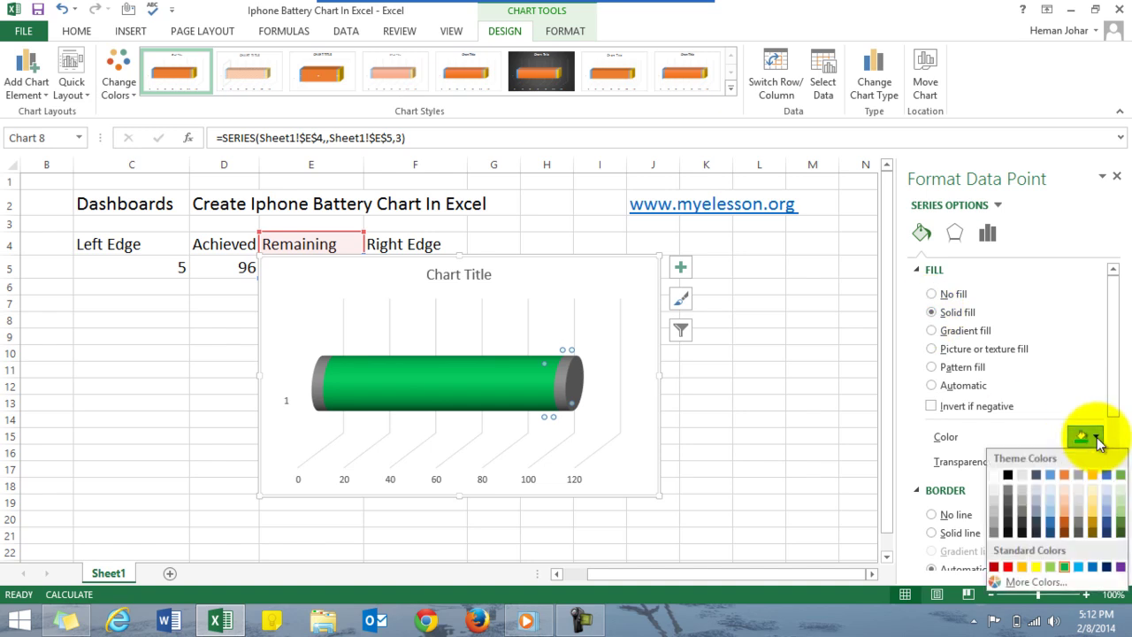
pyautogui.click(1007, 475)
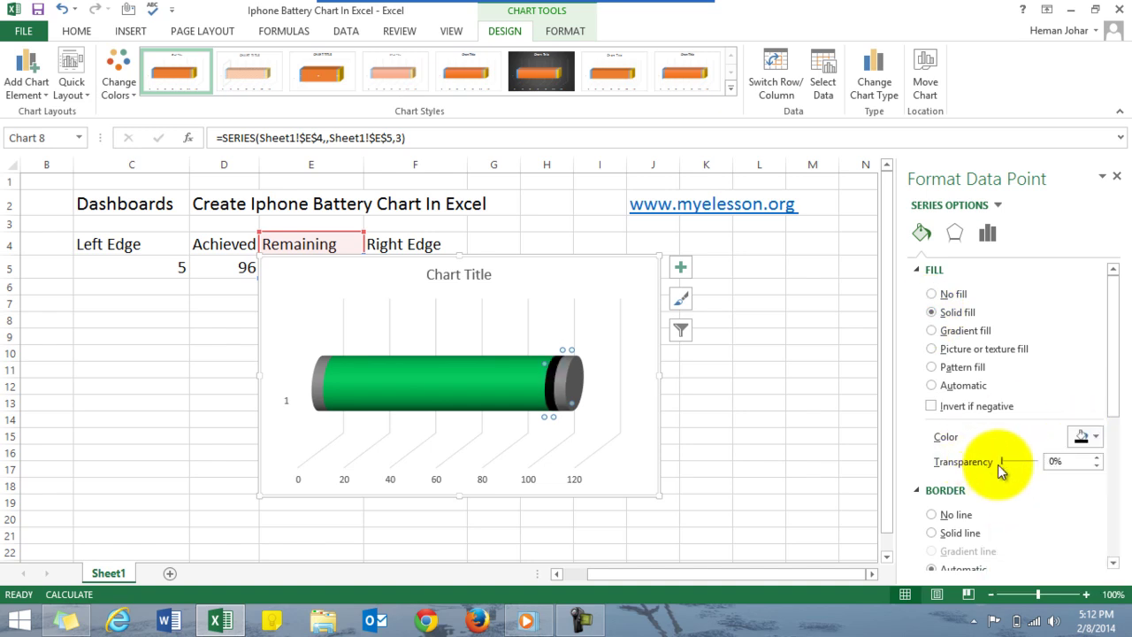
pyautogui.moveTo(1003, 463); pyautogui.dragTo(1027, 469)
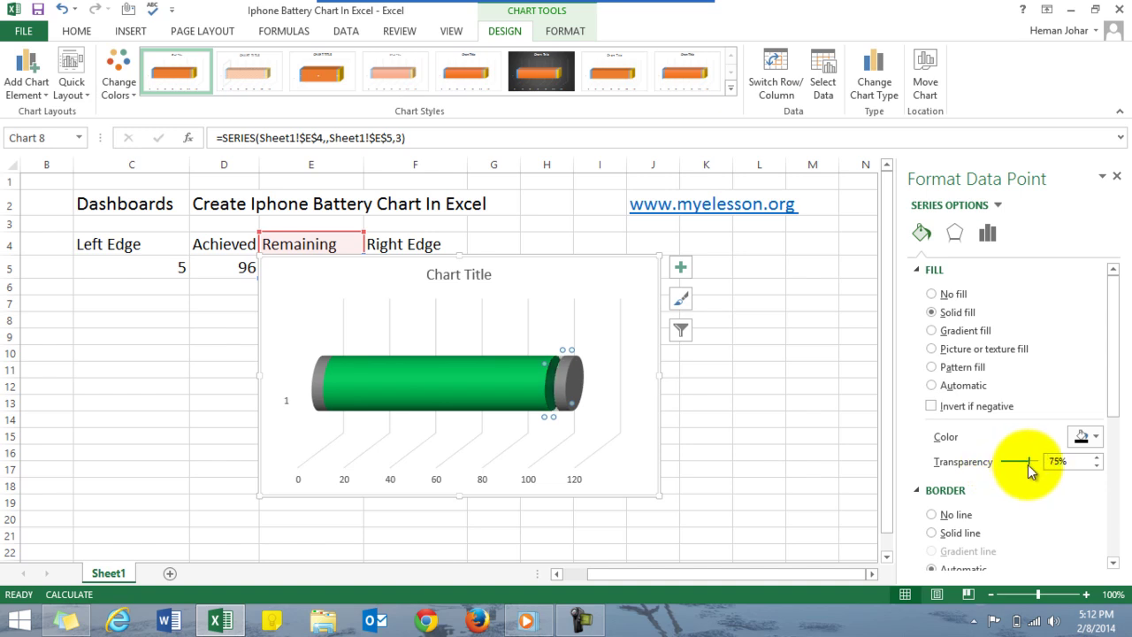
pyautogui.click(1098, 466)
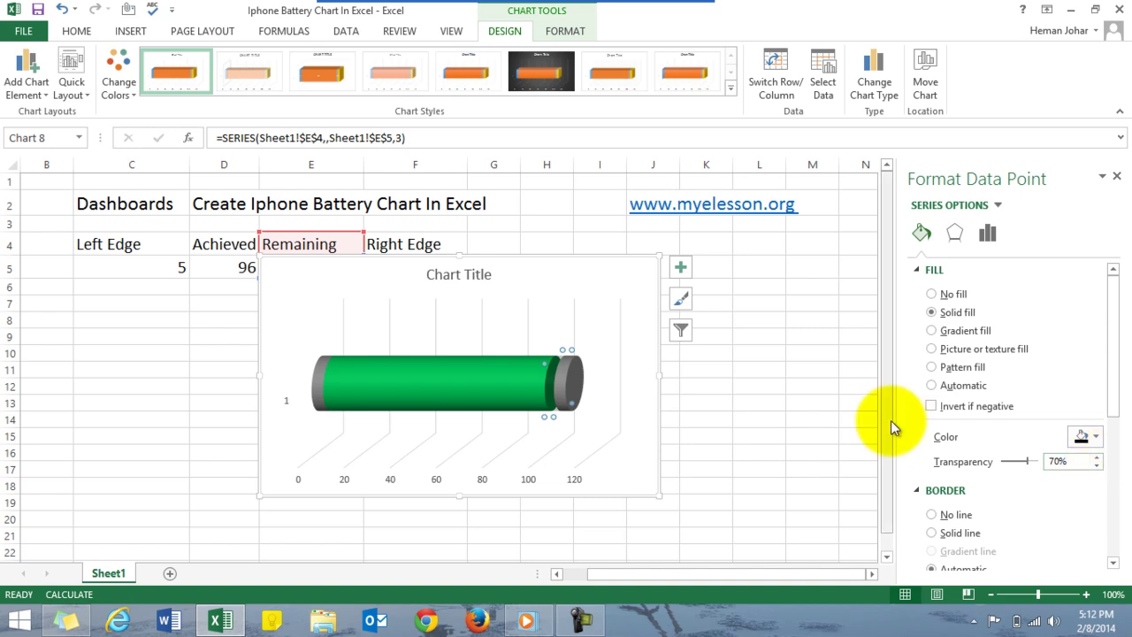
pyautogui.click(790, 409)
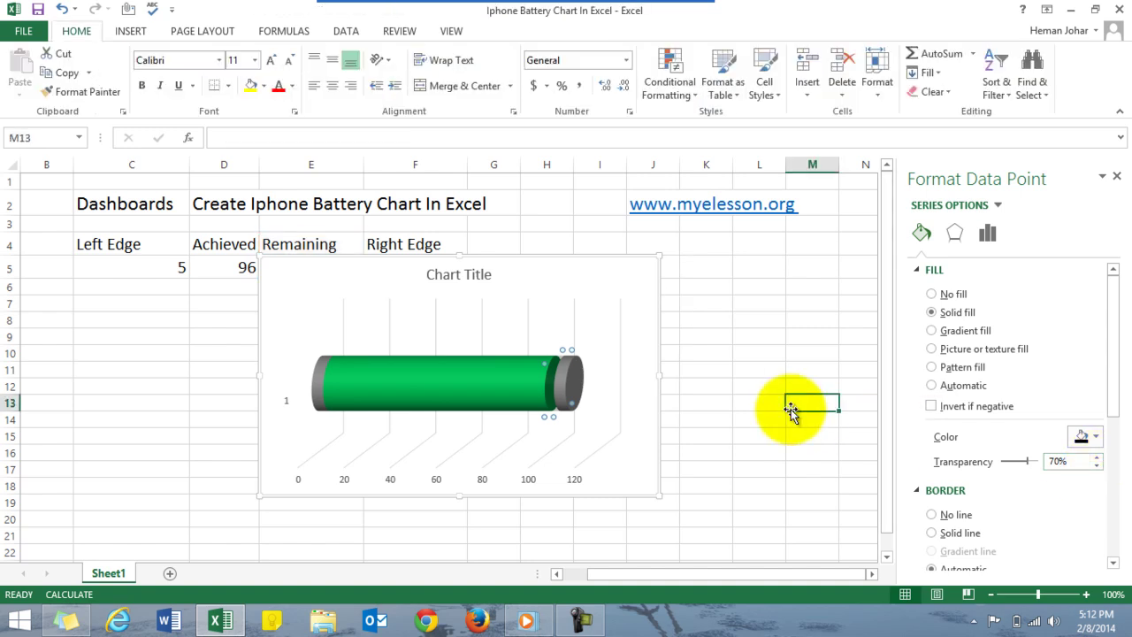
pyautogui.click(440, 375)
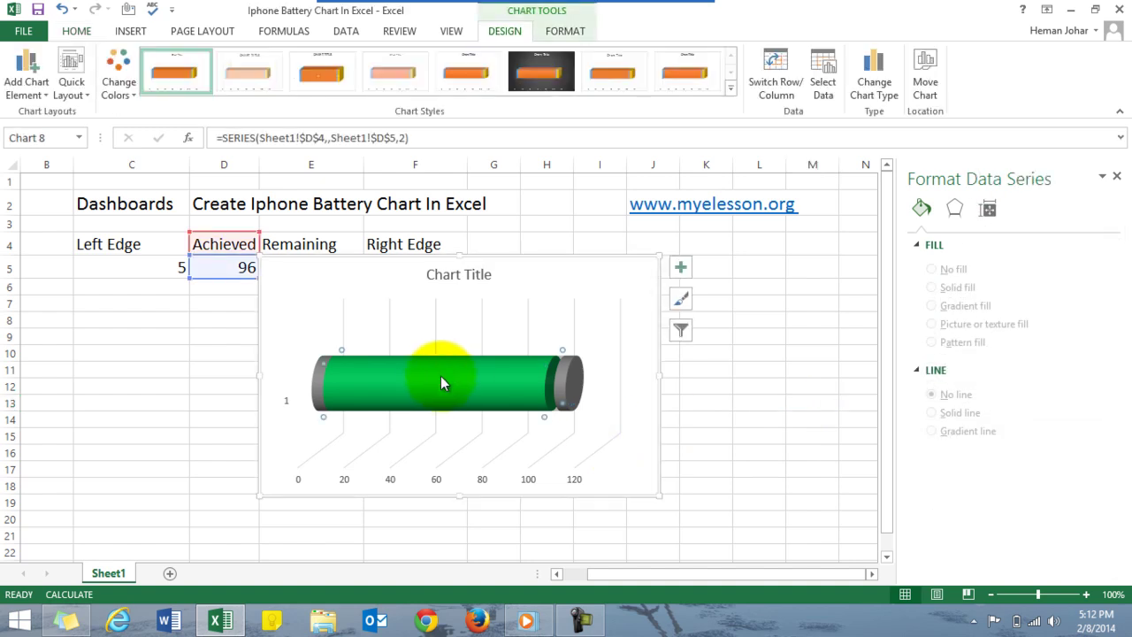
pyautogui.click(770, 326)
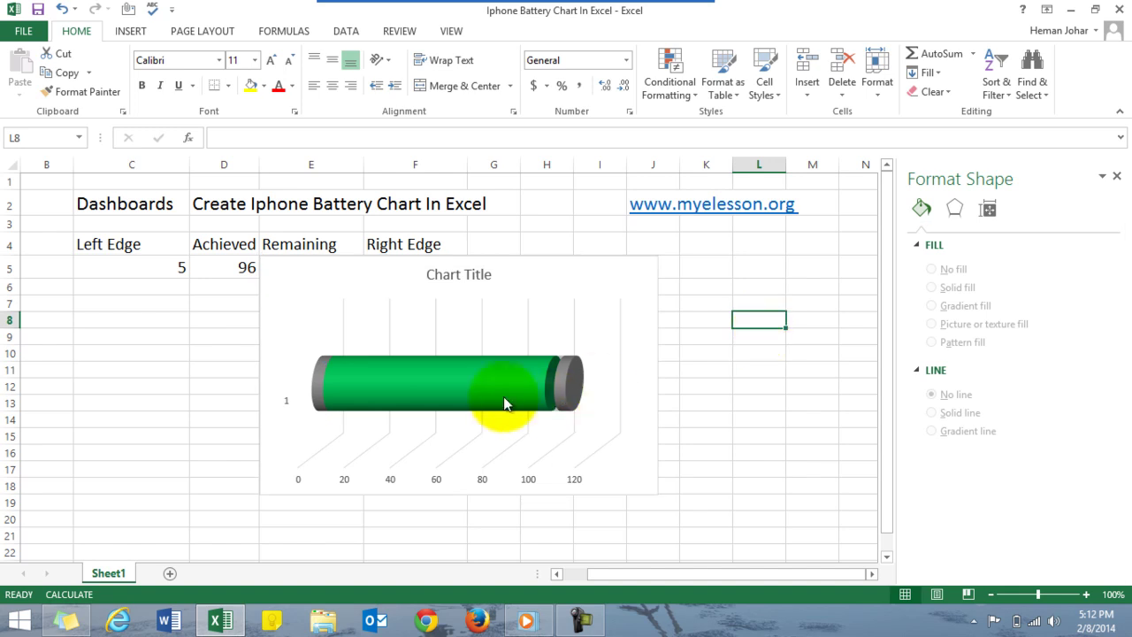
# Step: Set the chart's 3-D rotation to 0° for X and 2° for Y
pyautogui.click(454, 388)
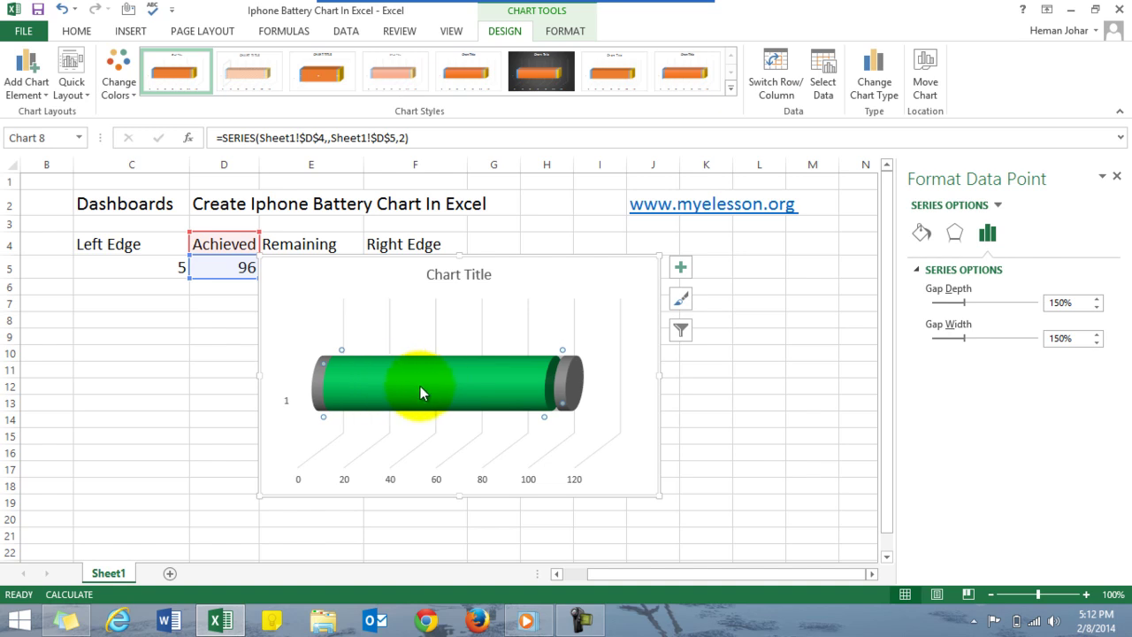
pyautogui.rightClick(420, 392)
pyautogui.click(474, 478)
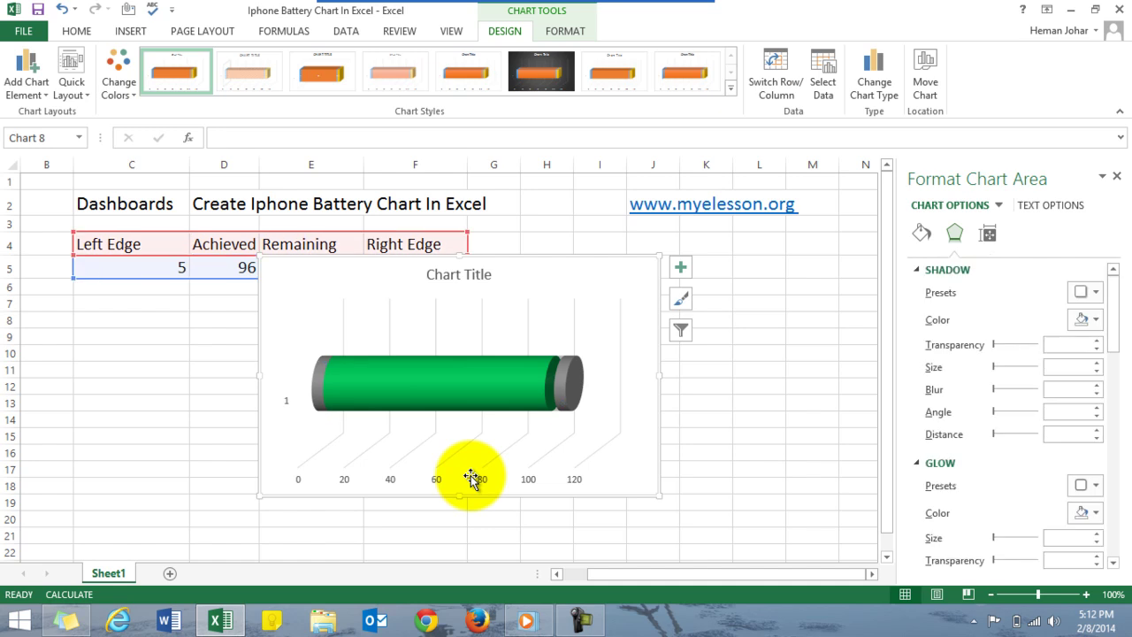
pyautogui.moveTo(1119, 301); pyautogui.dragTo(1109, 481)
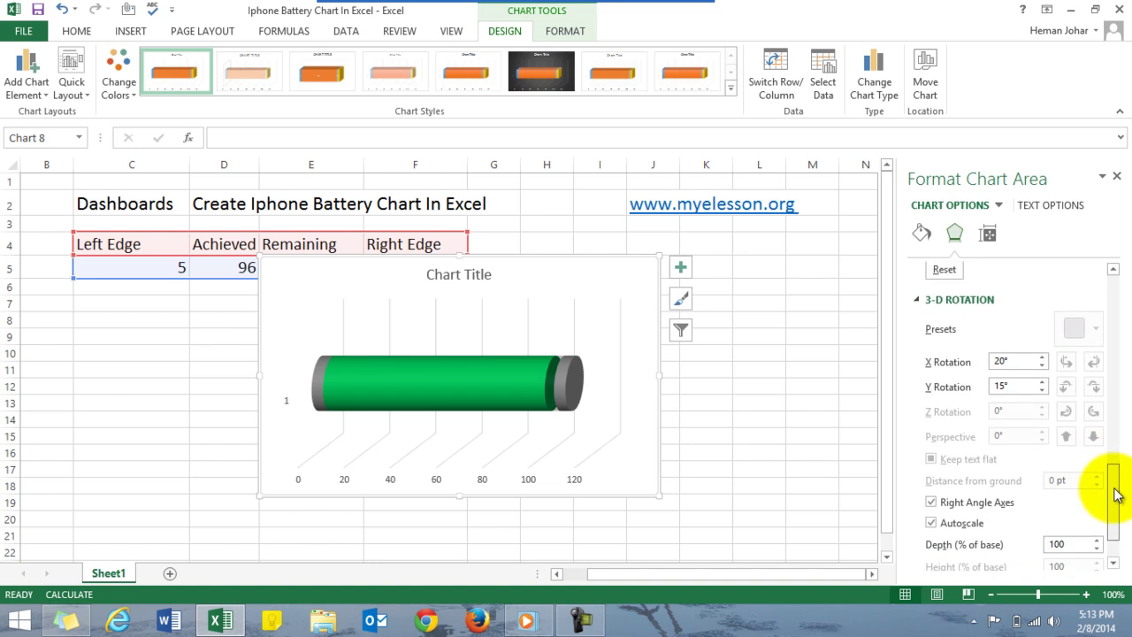
pyautogui.click(1010, 361)
pyautogui.press('BackSpace')
pyautogui.press('BackSpace')
pyautogui.press('BackSpace')
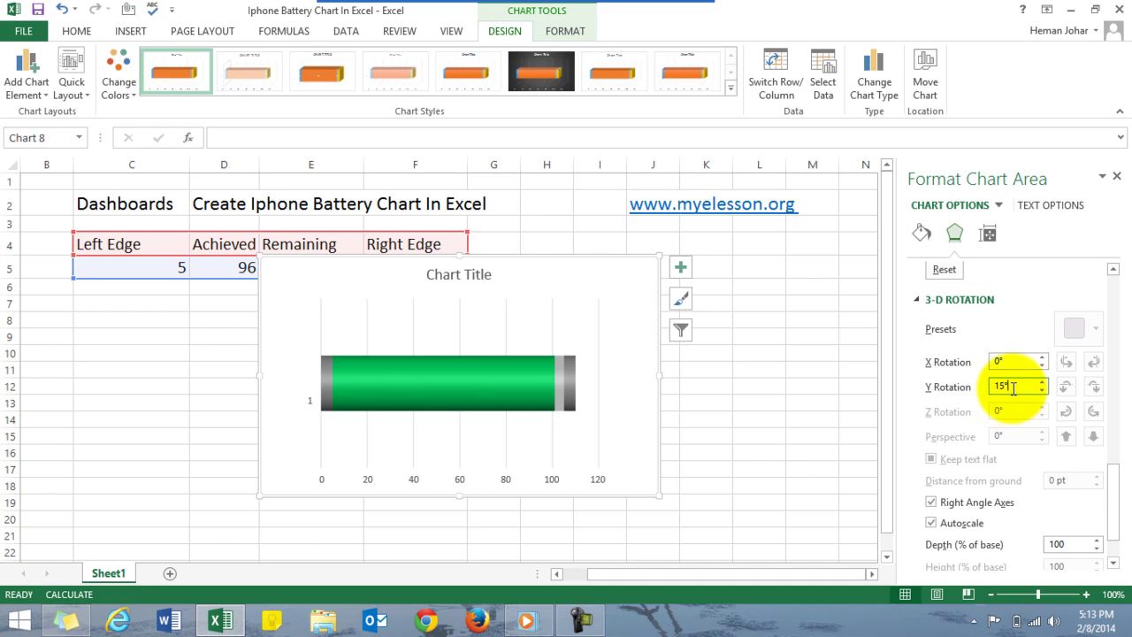
pyautogui.press('BackSpace')
pyautogui.write('2')
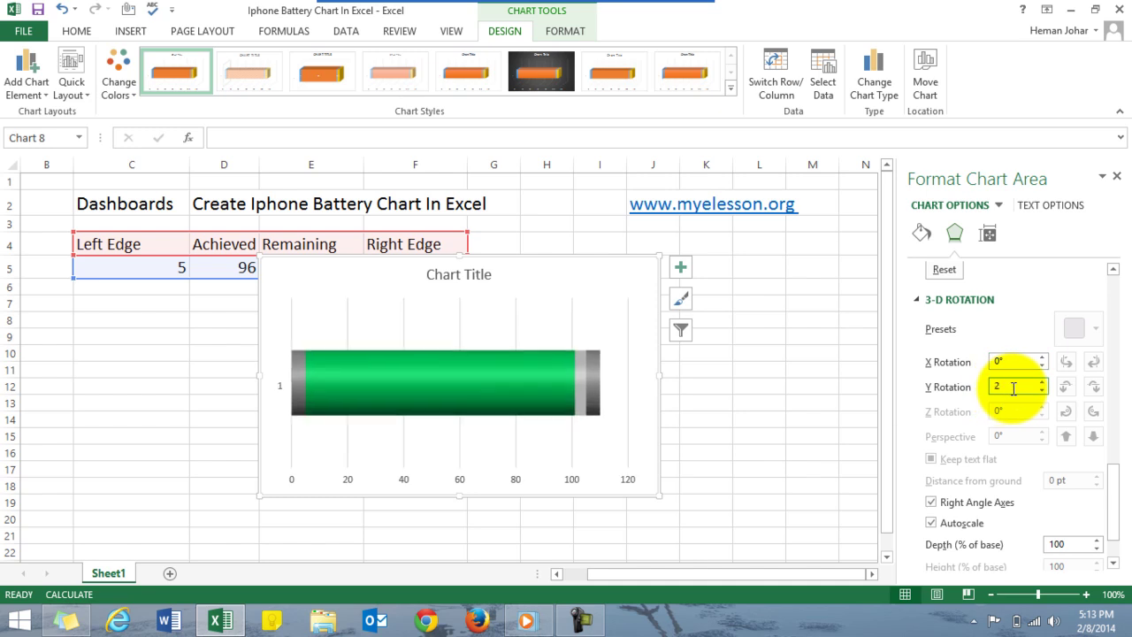
# Step: Remove the chart's vertical gridlines, its horizontal value axis and its vertical category axis
pyautogui.click(833, 384)
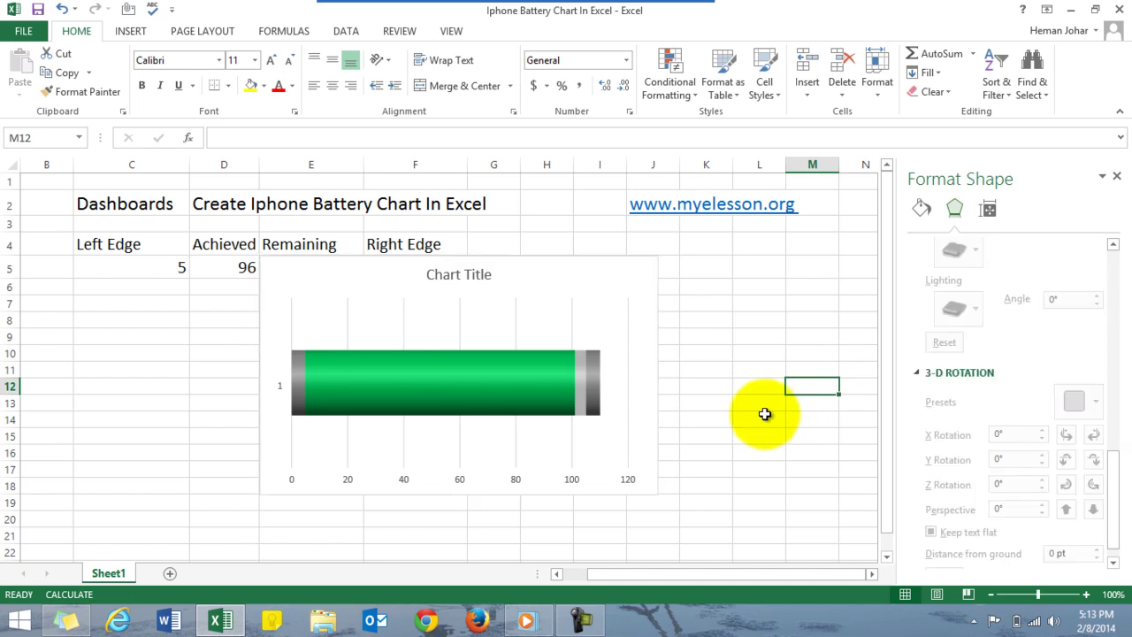
pyautogui.click(627, 323)
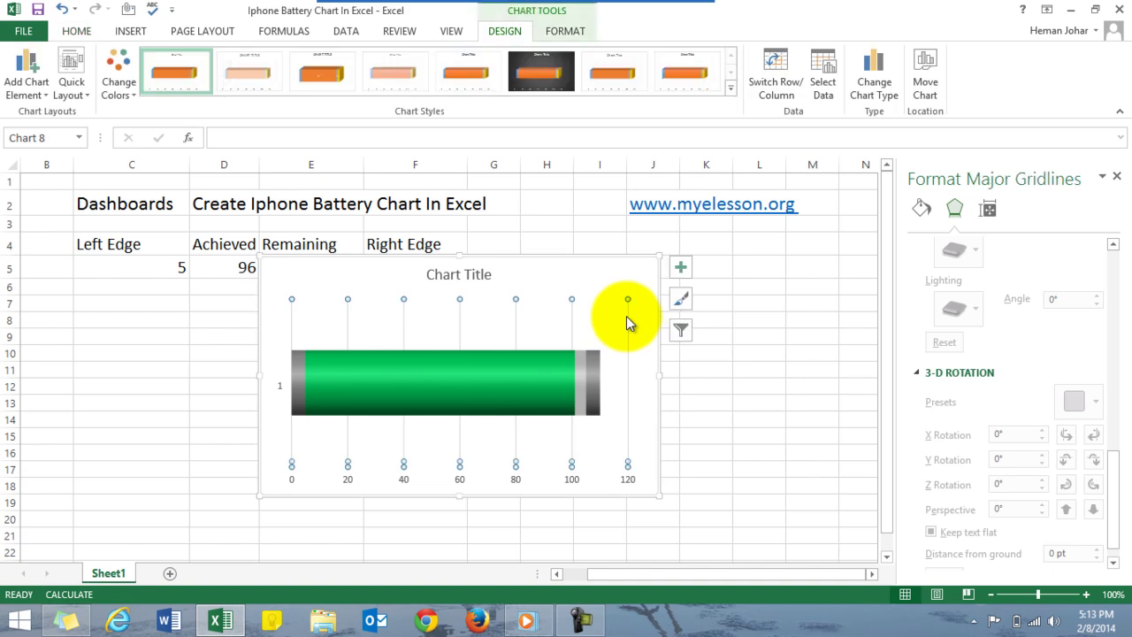
pyautogui.press('Delete')
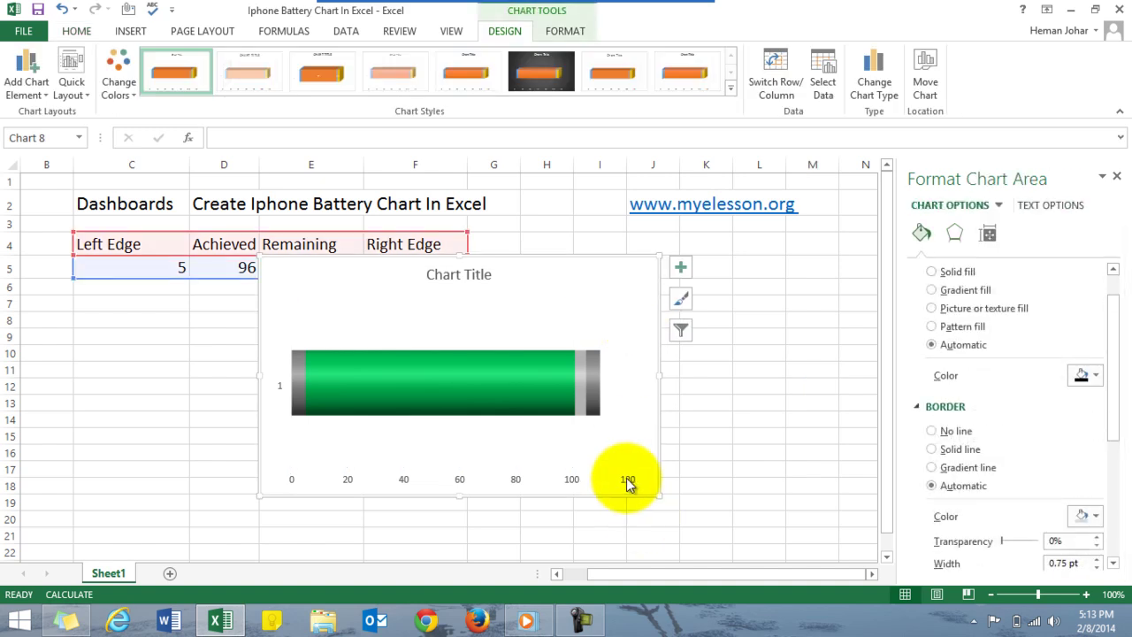
pyautogui.click(626, 480)
pyautogui.press('Delete')
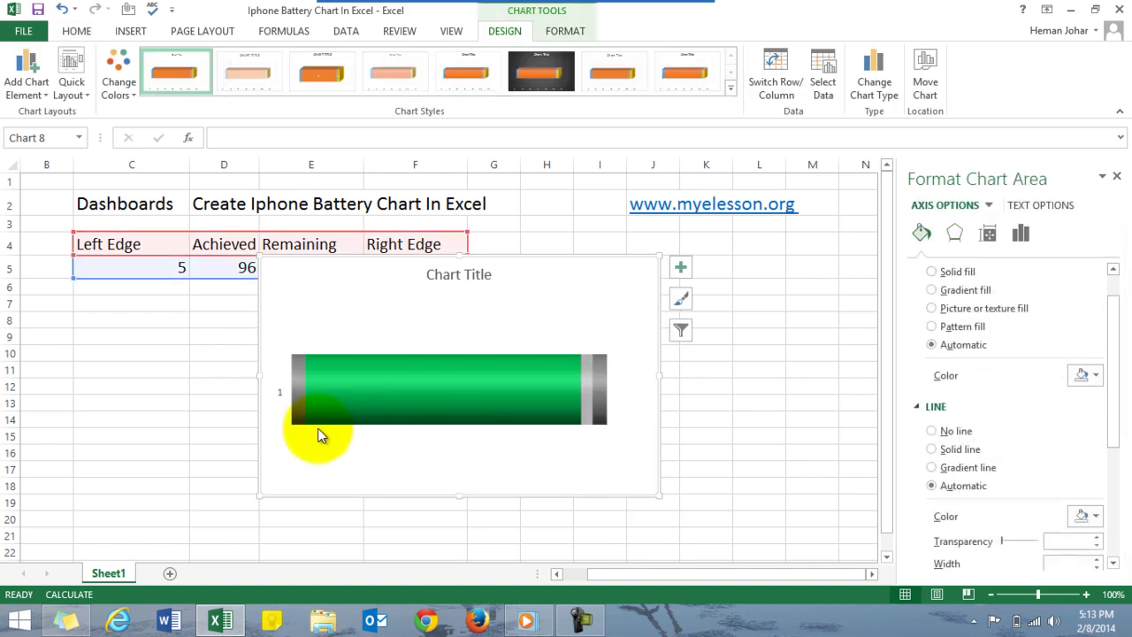
pyautogui.click(277, 396)
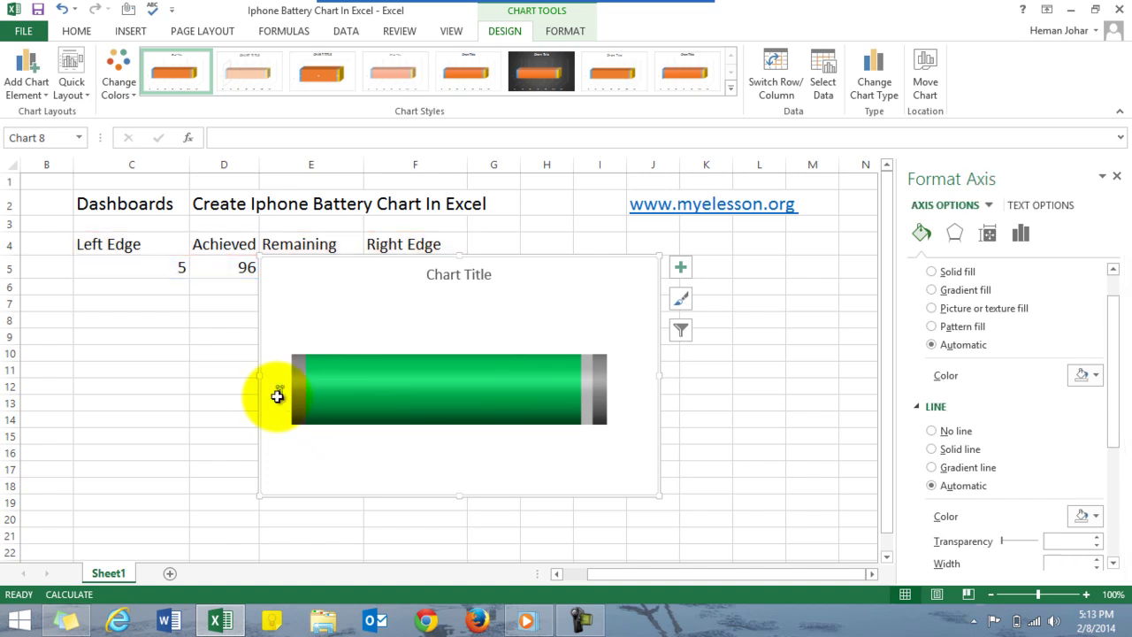
pyautogui.press('Delete')
# Step: Try a solid black fill on the chart walls and undo the colour change
pyautogui.click(530, 324)
pyautogui.click(921, 237)
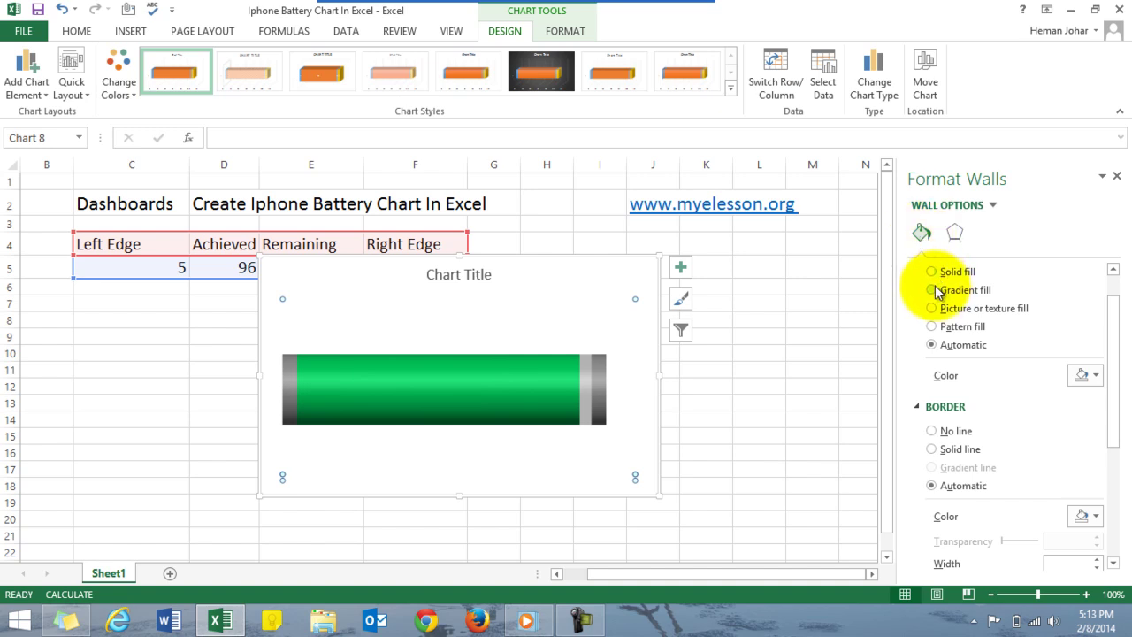
pyautogui.click(933, 272)
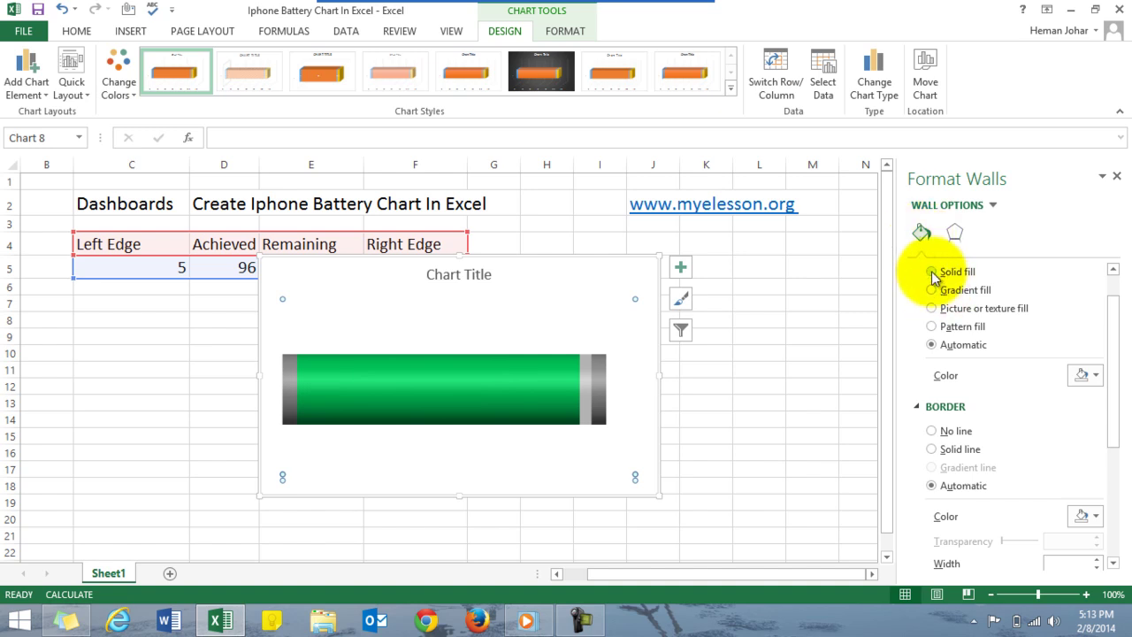
pyautogui.click(1093, 374)
pyautogui.click(1008, 414)
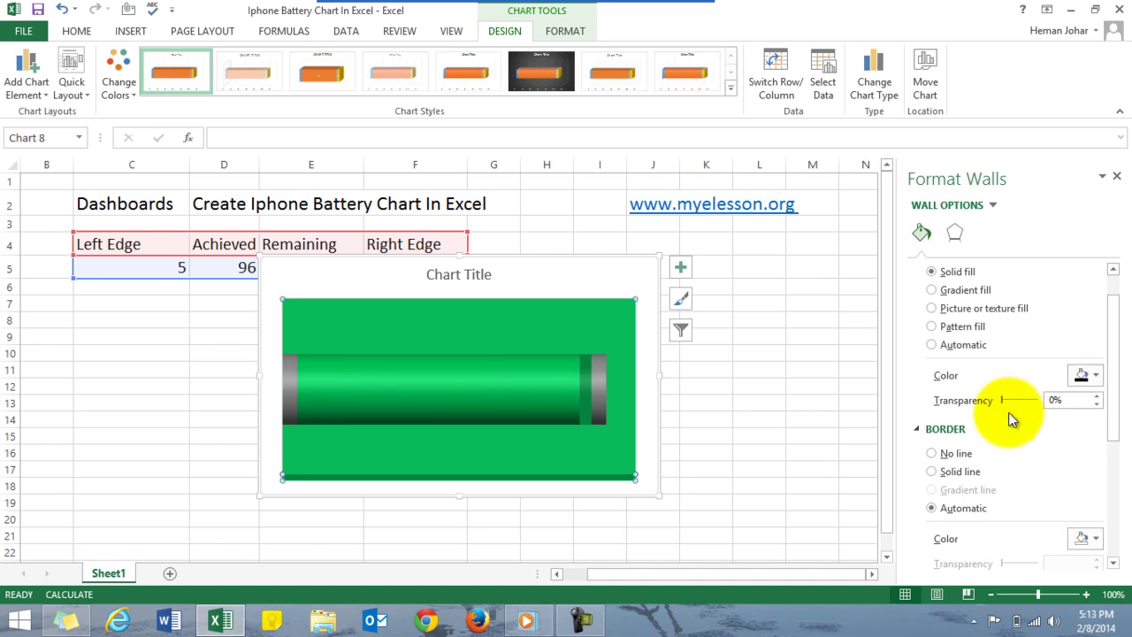
pyautogui.click(836, 391)
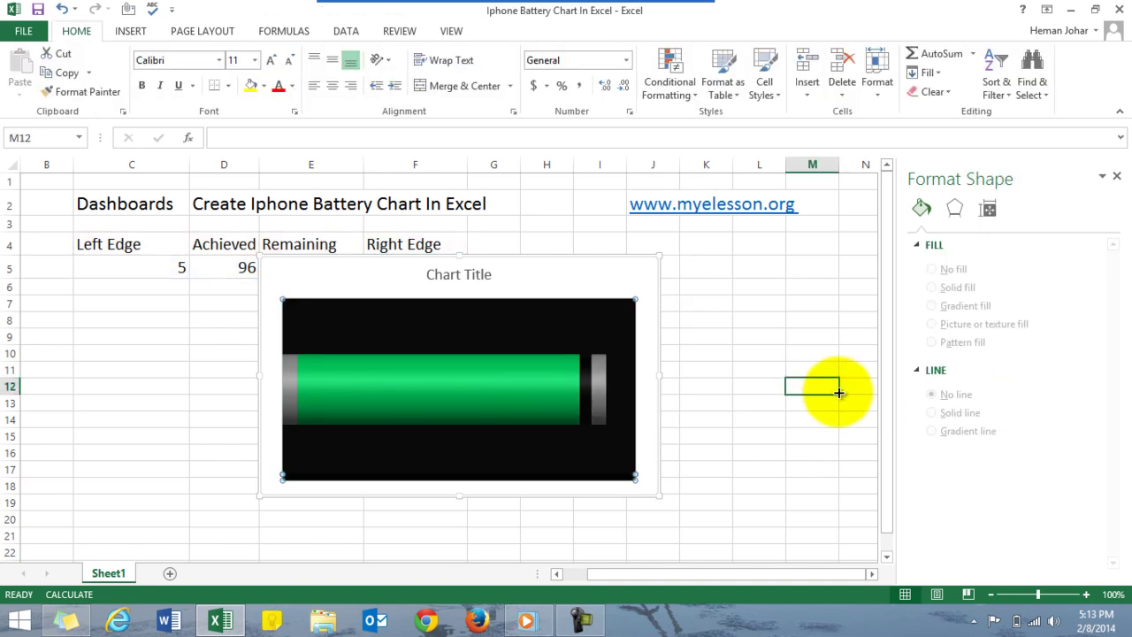
pyautogui.hotkey('ctrl', 'z')
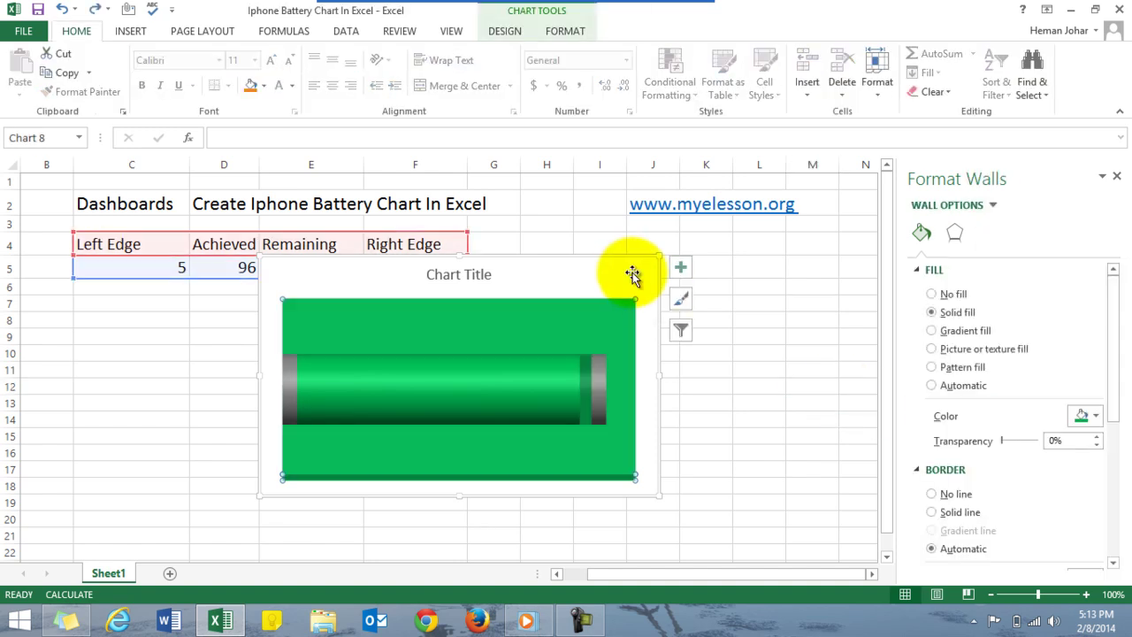
# Step: Give the chart area a solid black fill
pyautogui.click(640, 273)
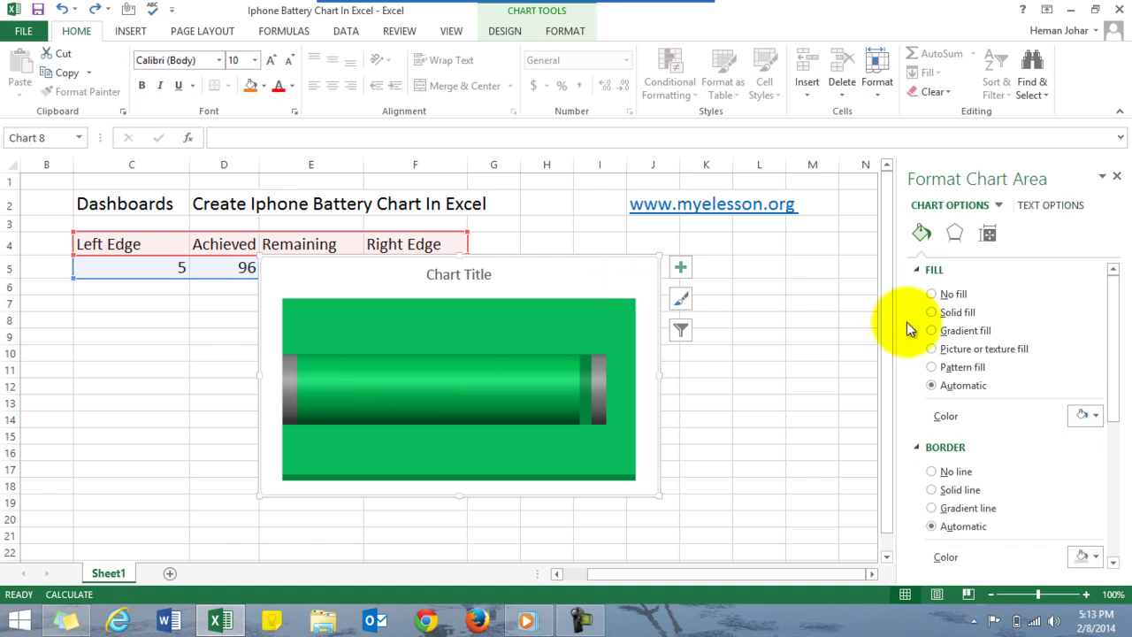
pyautogui.click(931, 314)
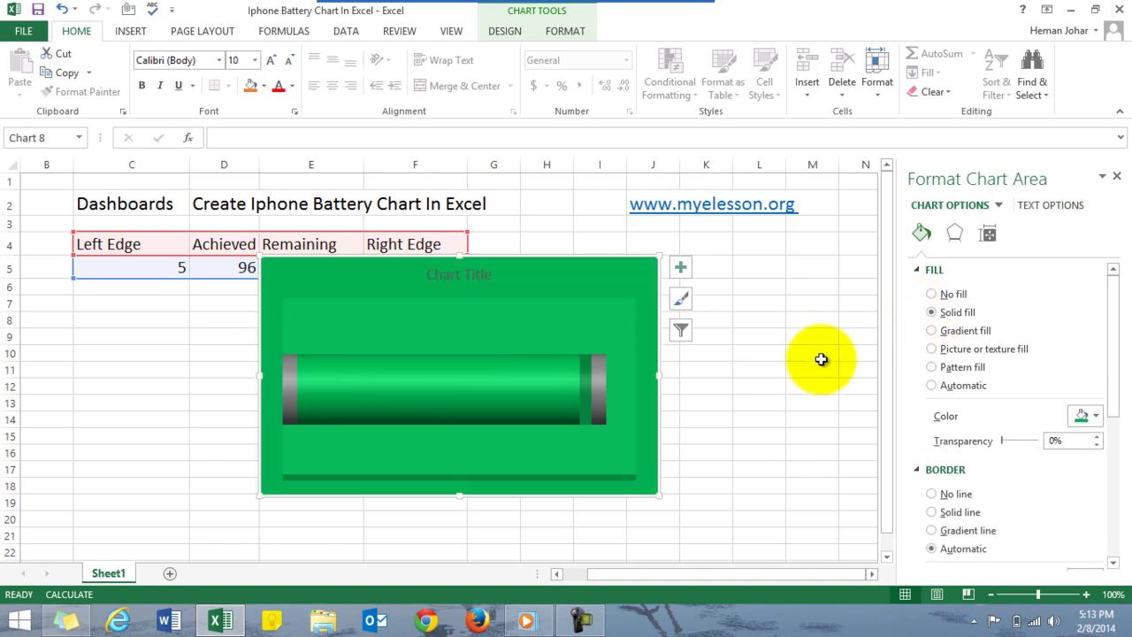
pyautogui.click(1096, 417)
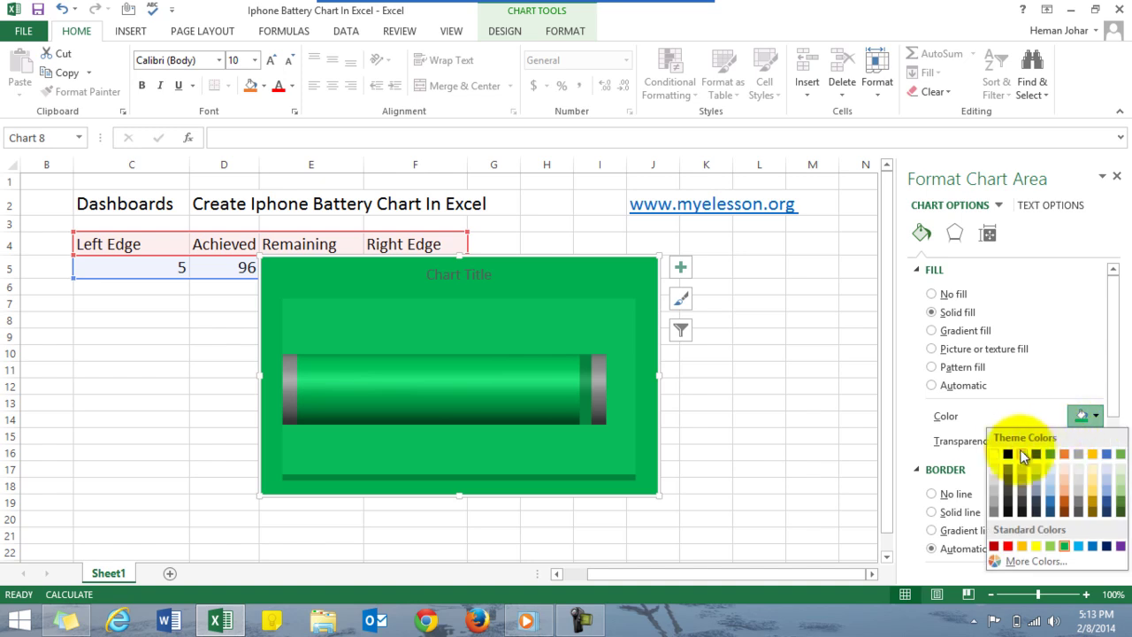
pyautogui.press('Escape')
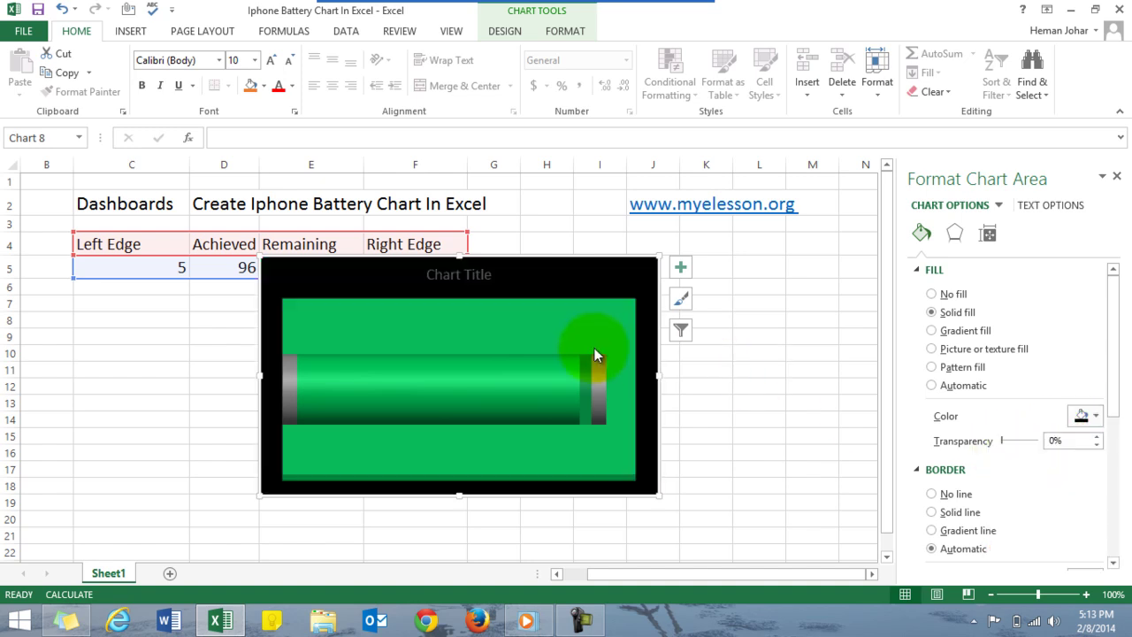
# Step: Change the solid fill of the chart walls to black
pyautogui.click(596, 355)
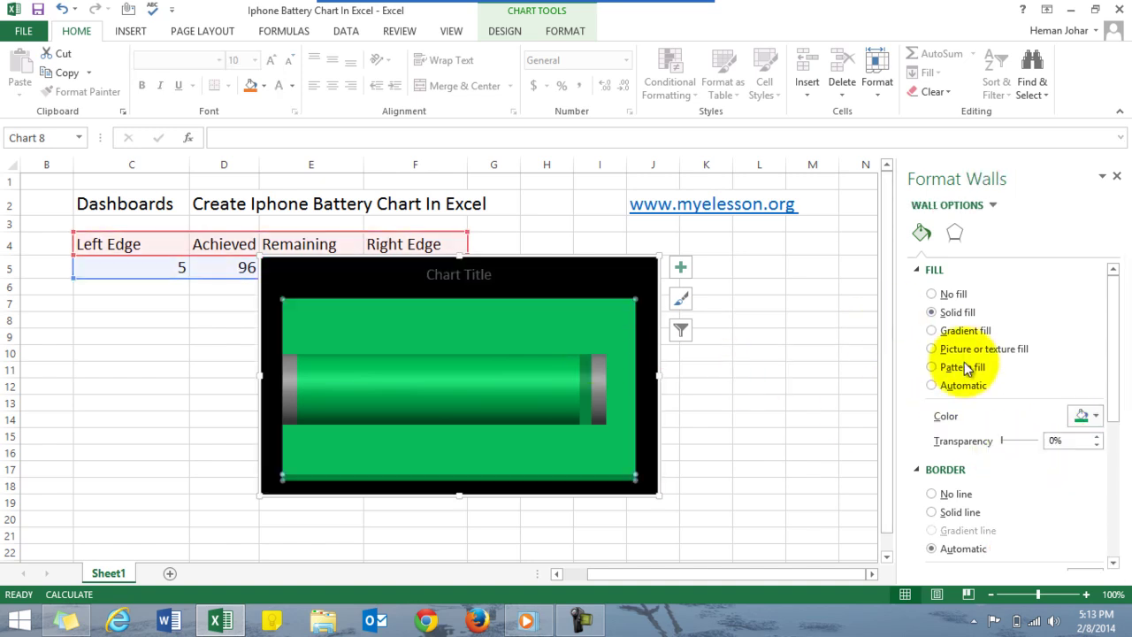
pyautogui.click(1095, 417)
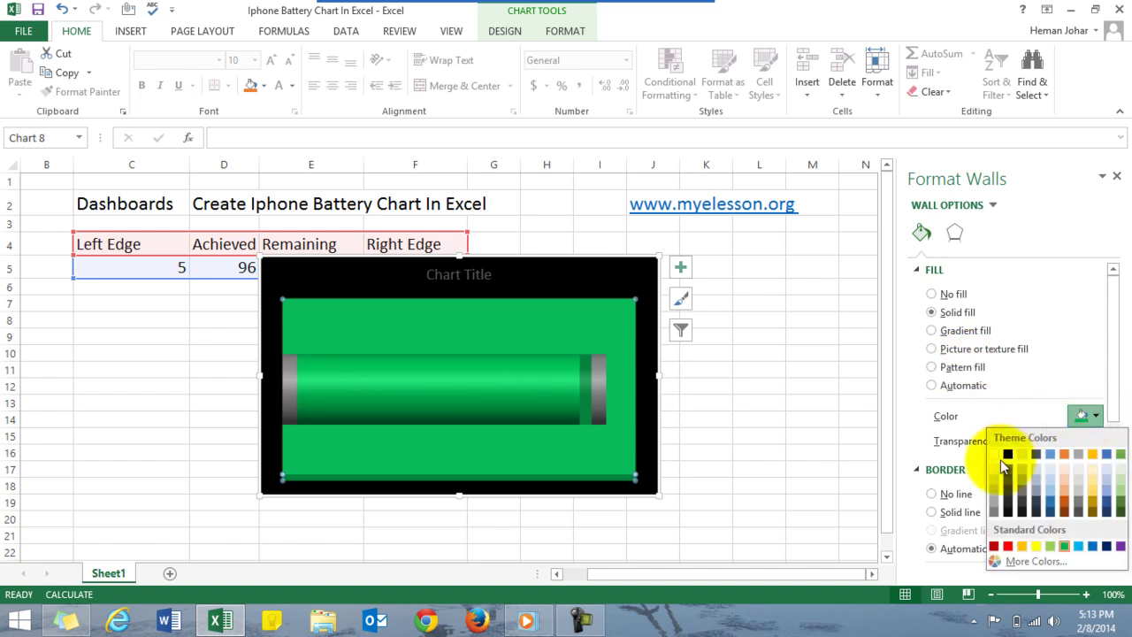
pyautogui.click(1017, 455)
pyautogui.click(824, 369)
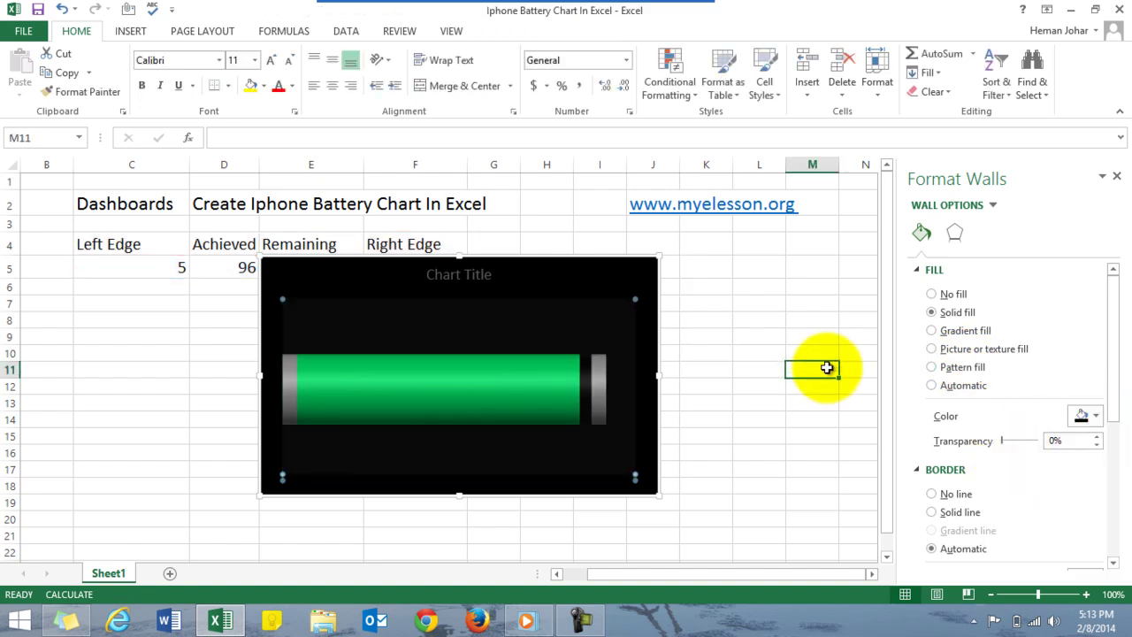
# Step: Enter an equals sign in cell L8 to recalculate the sheet's Achieved value
pyautogui.click(744, 322)
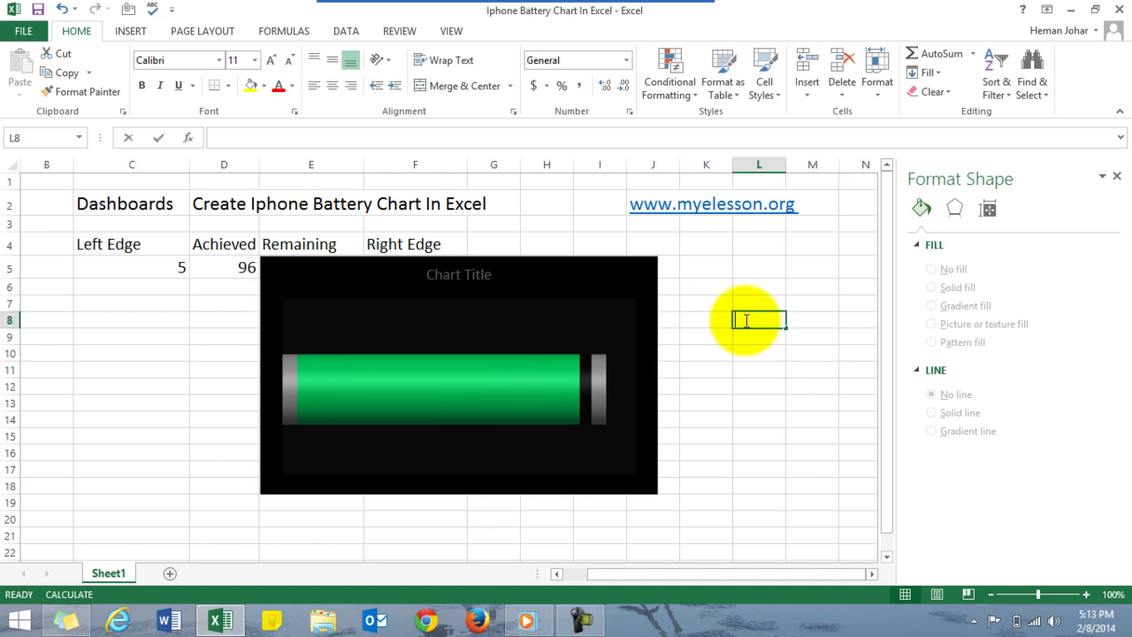
pyautogui.press('F9')
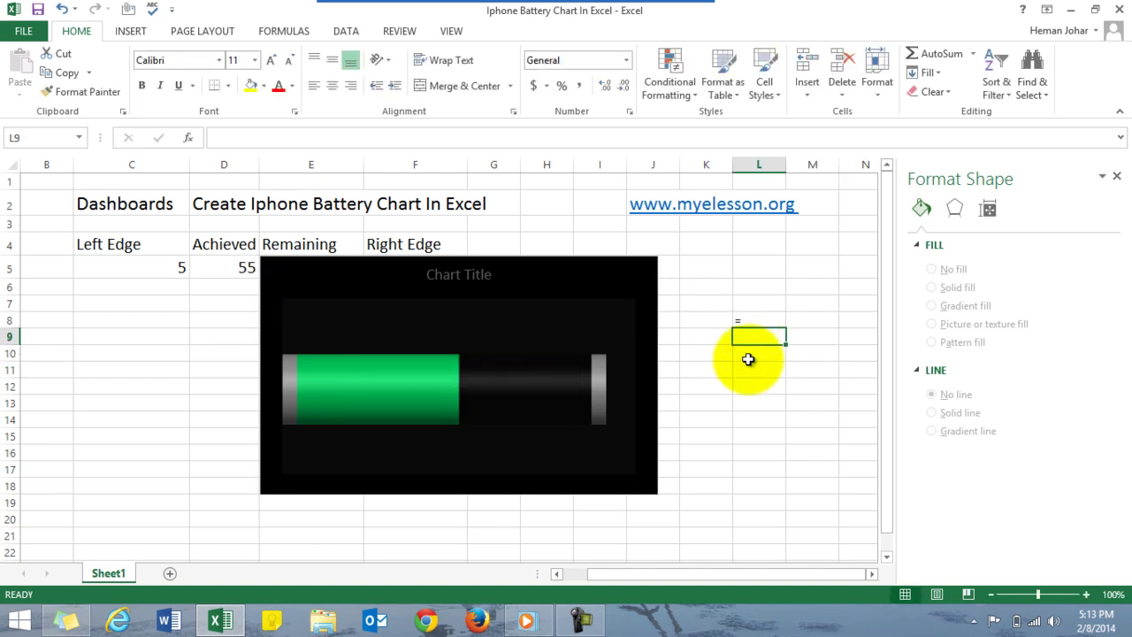
# Step: Give the Left Edge and Achieved segments of the bar a solid line border
pyautogui.click(410, 386)
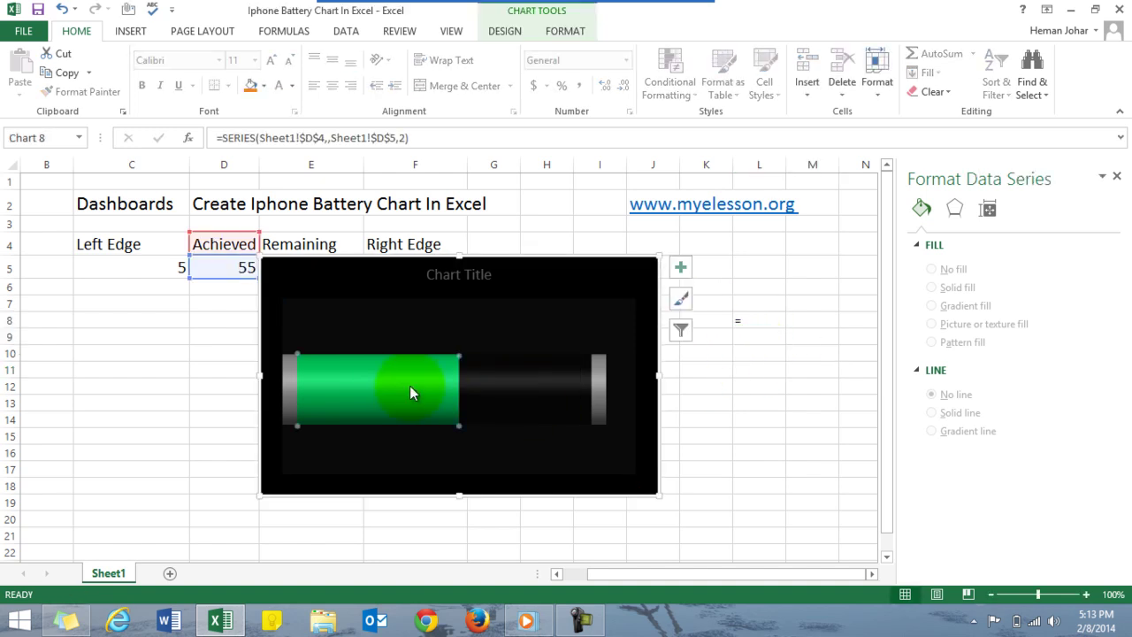
pyautogui.click(290, 381)
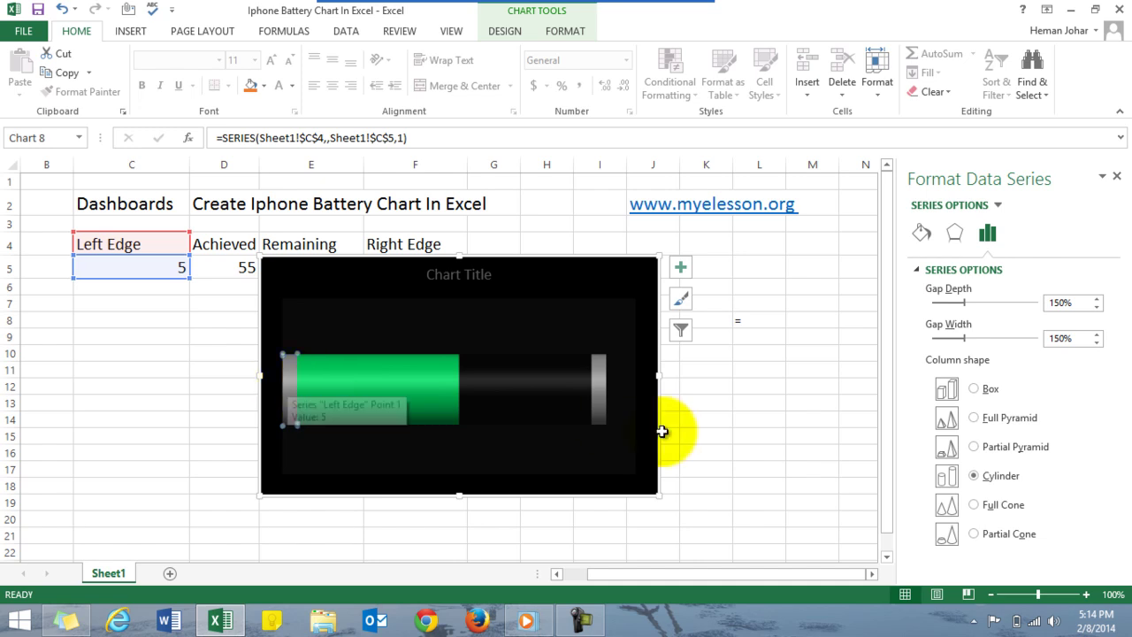
pyautogui.click(920, 235)
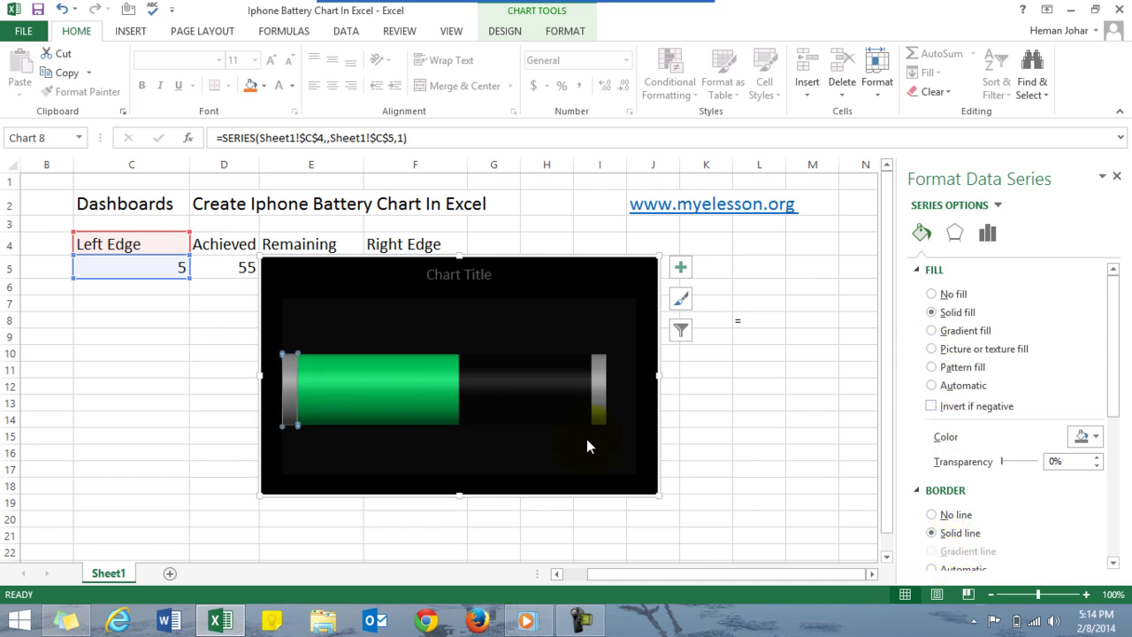
pyautogui.moveTo(1113, 404); pyautogui.dragTo(1113, 409)
pyautogui.scroll(-3, 1111, 405)
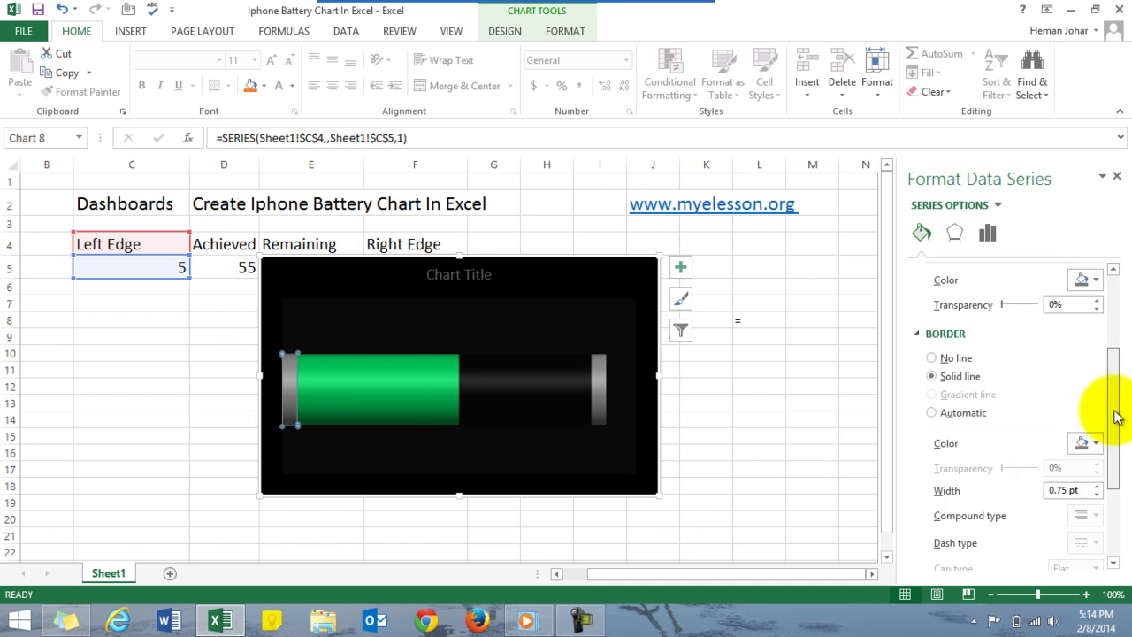
pyautogui.click(415, 381)
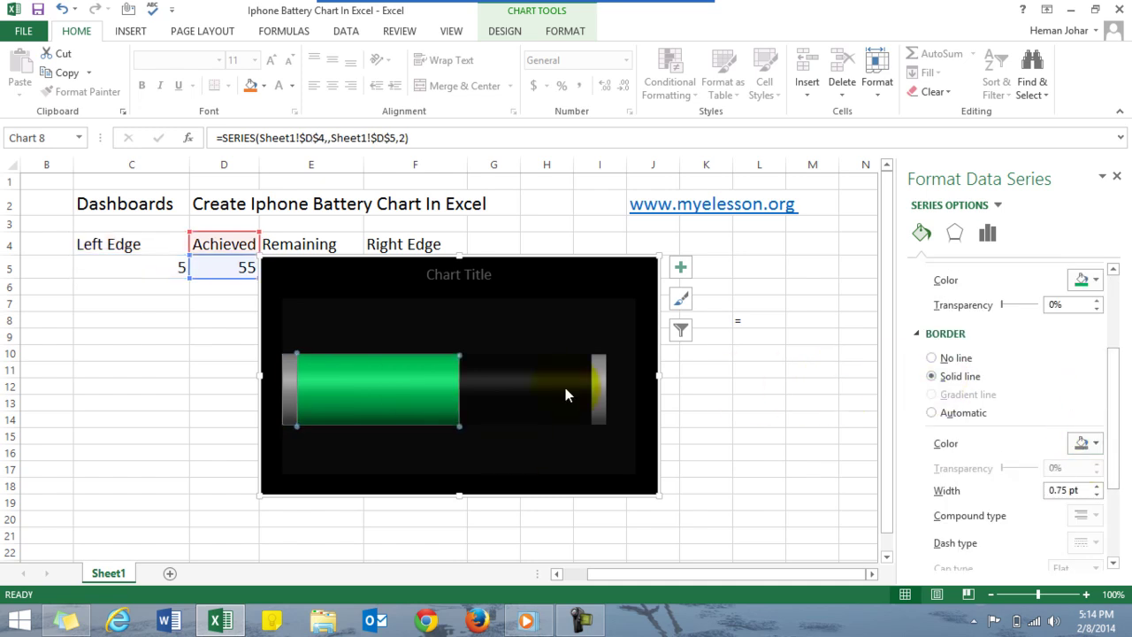
# Step: Give the Remaining and Right Edge segments of the bar a solid line border
pyautogui.click(538, 384)
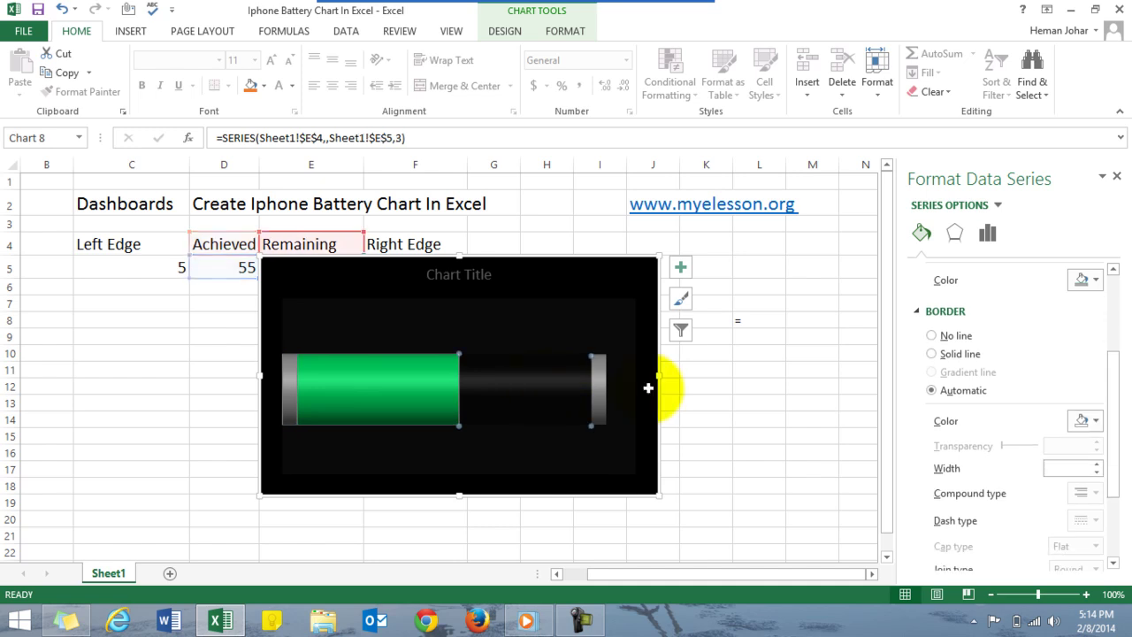
pyautogui.click(935, 353)
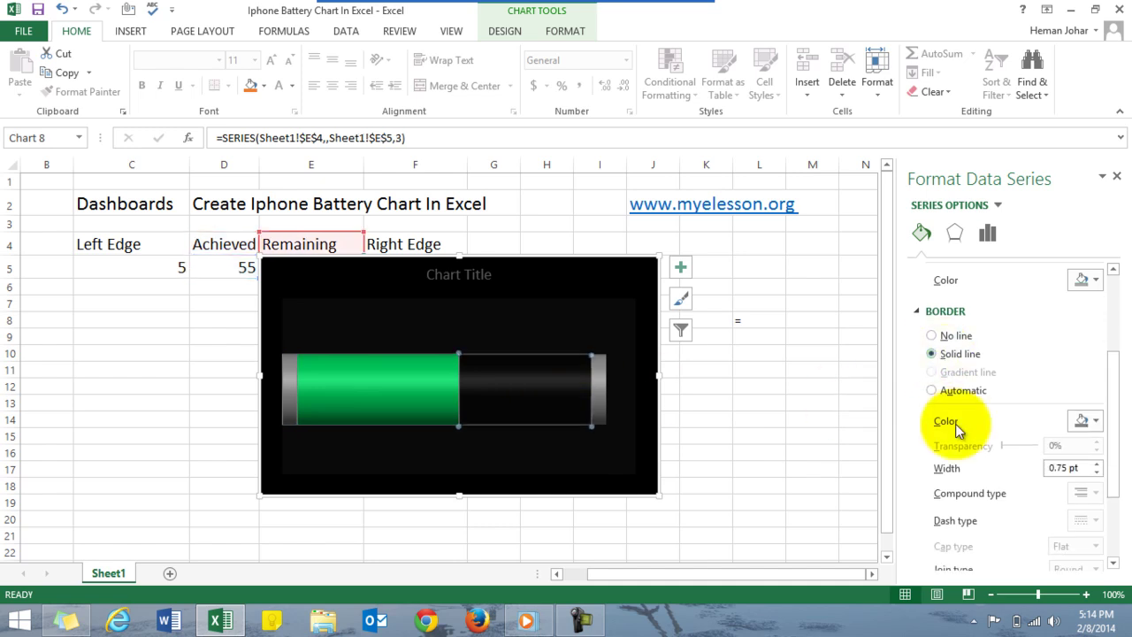
pyautogui.click(602, 392)
pyautogui.click(939, 377)
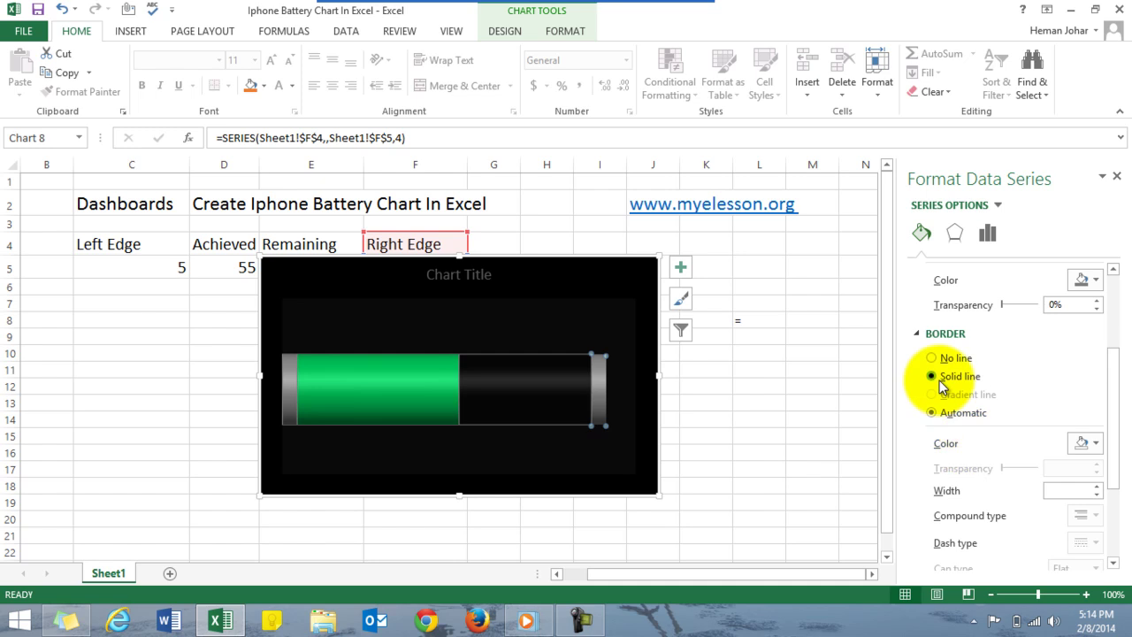
pyautogui.click(719, 413)
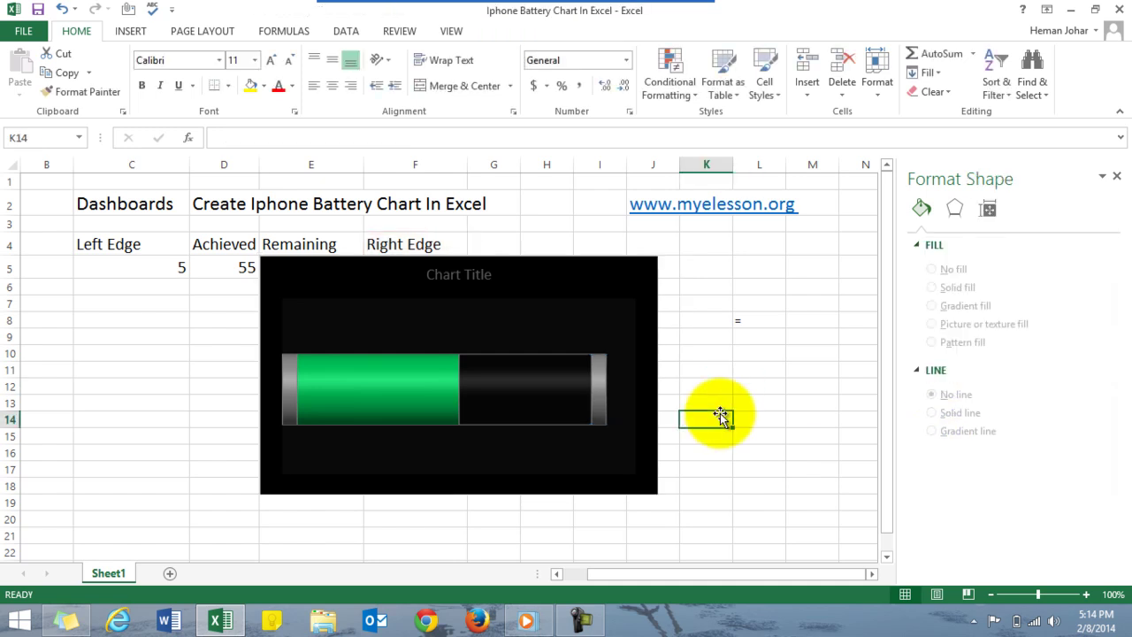
pyautogui.click(755, 390)
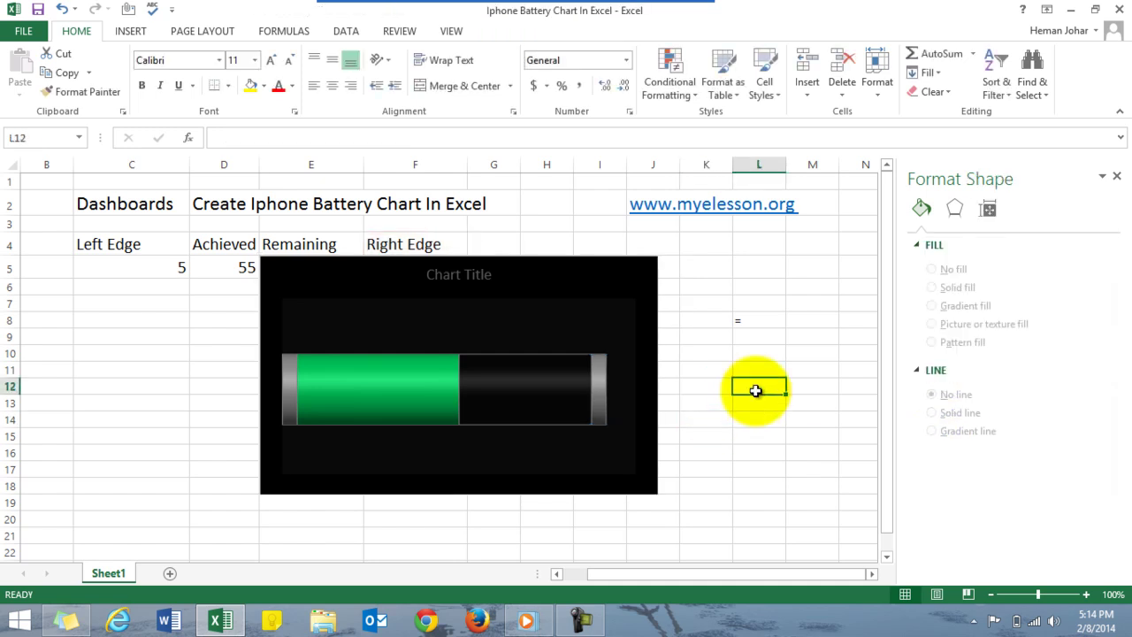
# Step: Move the chart below the data table so that it starts at row 7 and uncovers the values in row 5
pyautogui.click(566, 276)
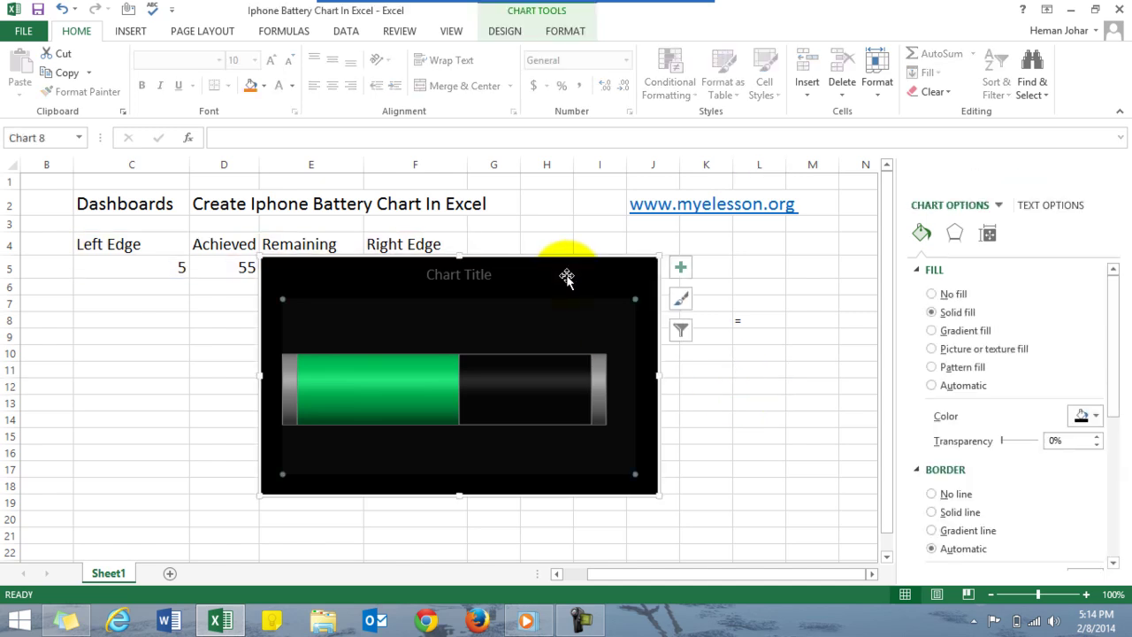
pyautogui.click(511, 318)
pyautogui.moveTo(354, 268); pyautogui.dragTo(277, 310)
pyautogui.click(689, 354)
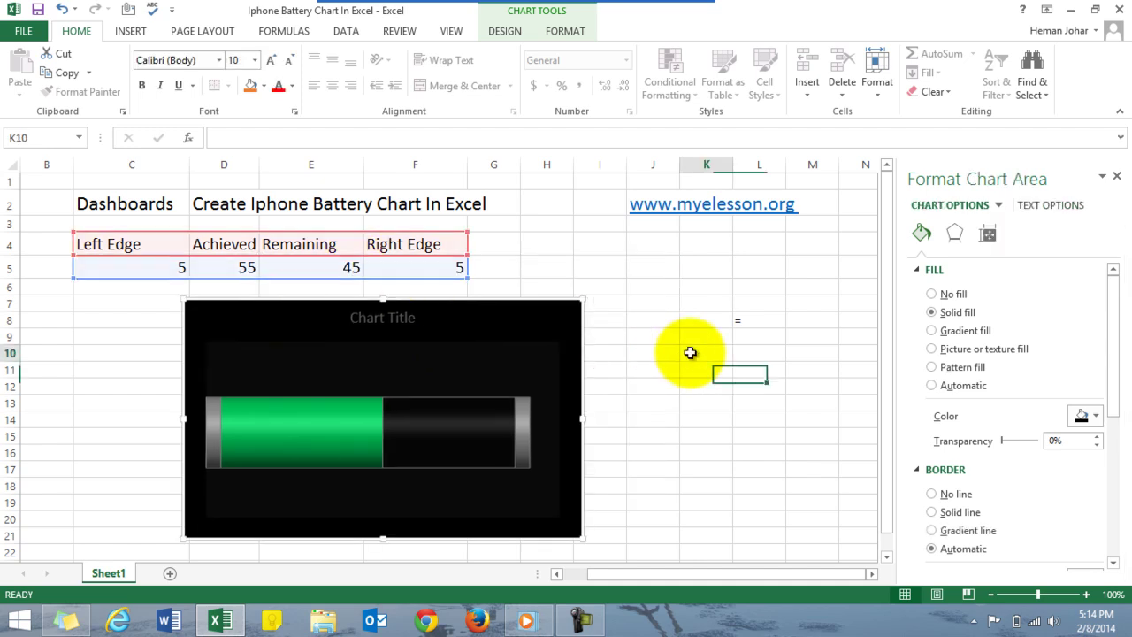
# Step: Enter an equals sign in cells L8 and L9 to recalculate the battery values
pyautogui.click(747, 321)
pyautogui.write('=')
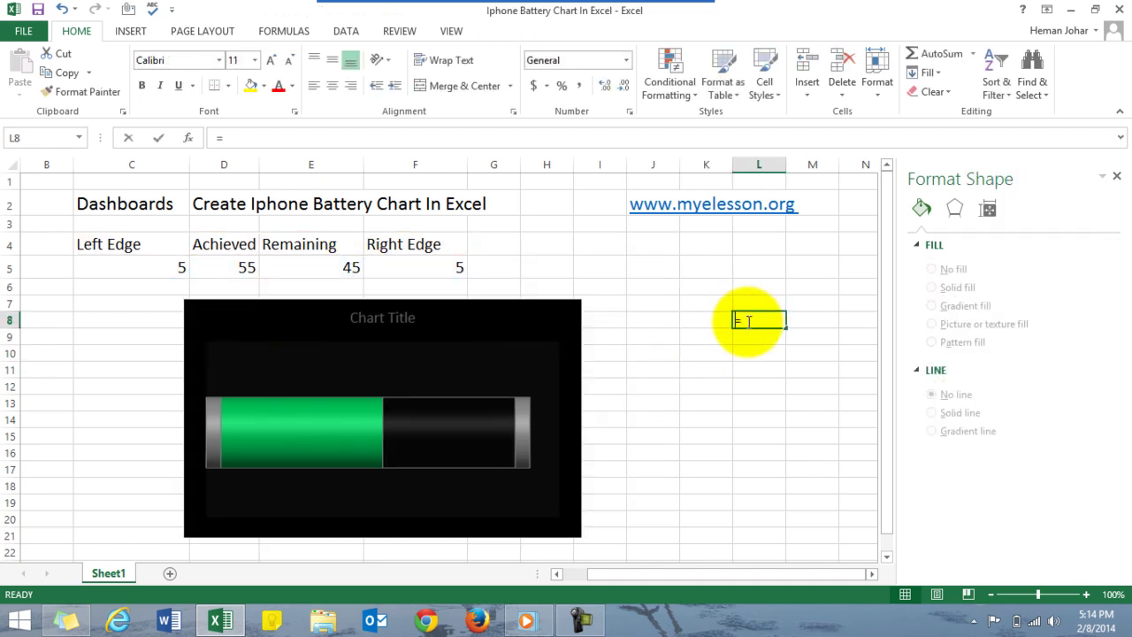
pyautogui.press('Return')
pyautogui.write('=')
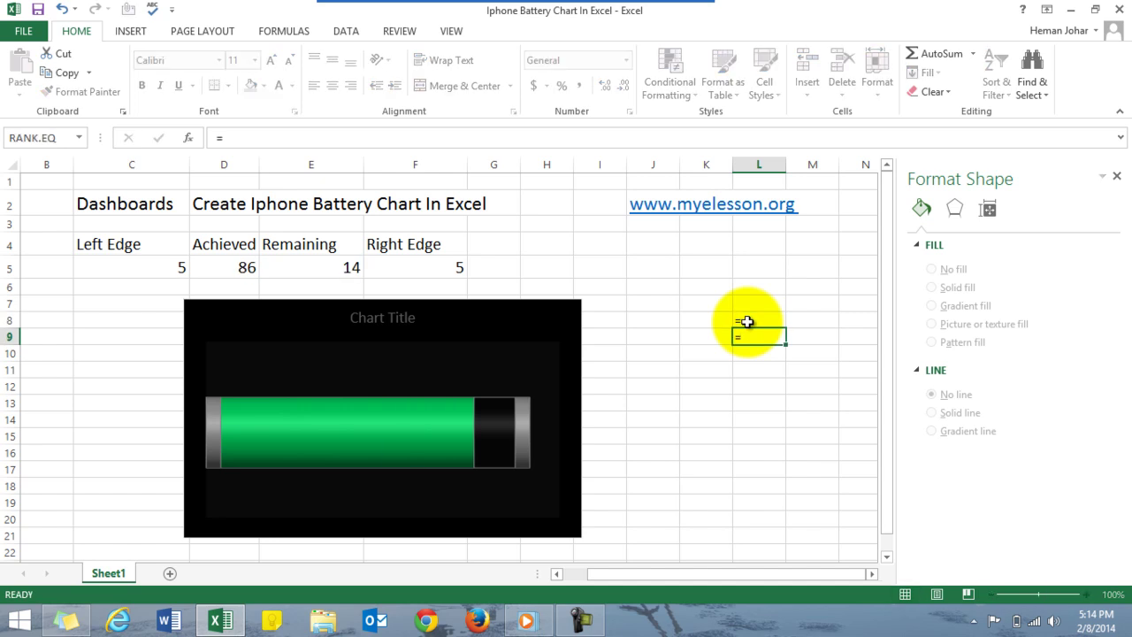
pyautogui.press('Return')
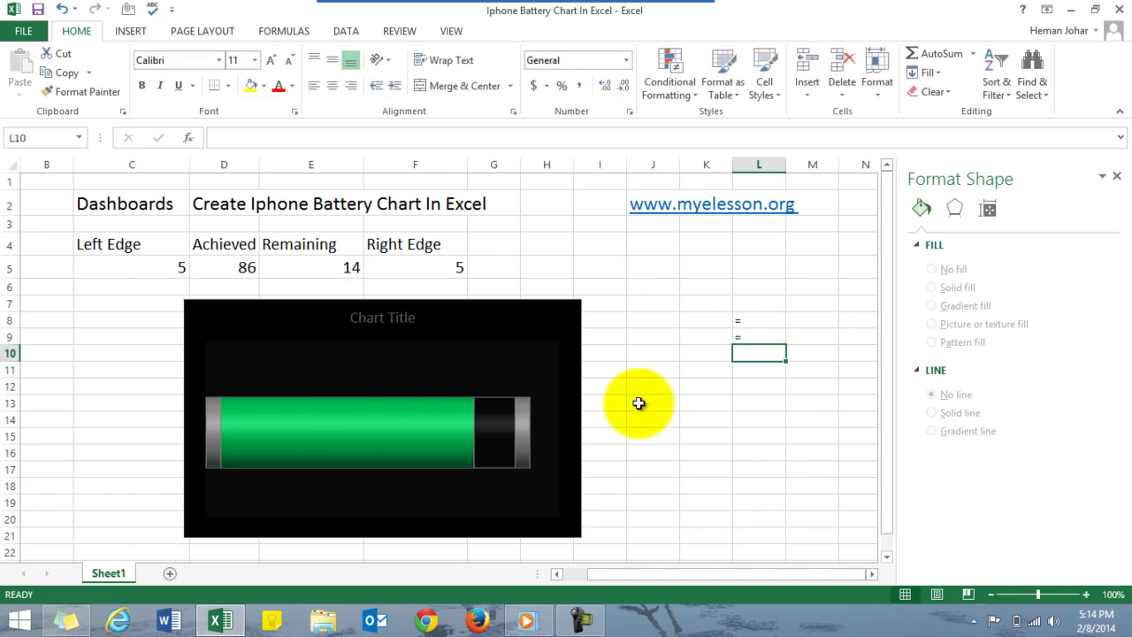
# Step: Apply the quick layout that adds data labels and a legend above the battery bar to the chart
pyautogui.click(352, 430)
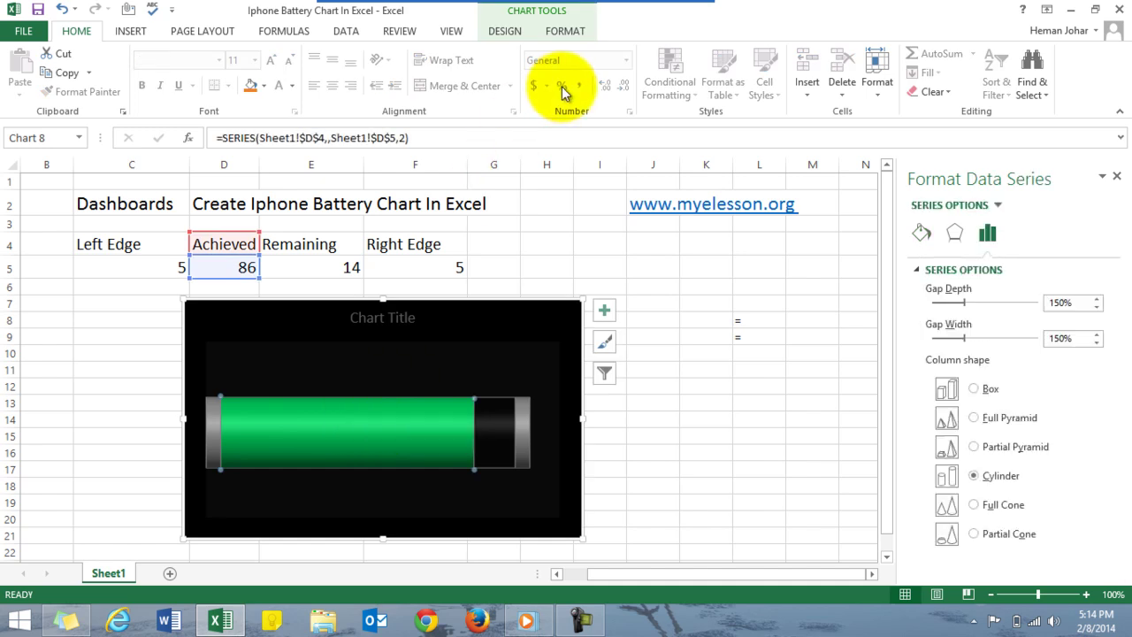
pyautogui.click(566, 32)
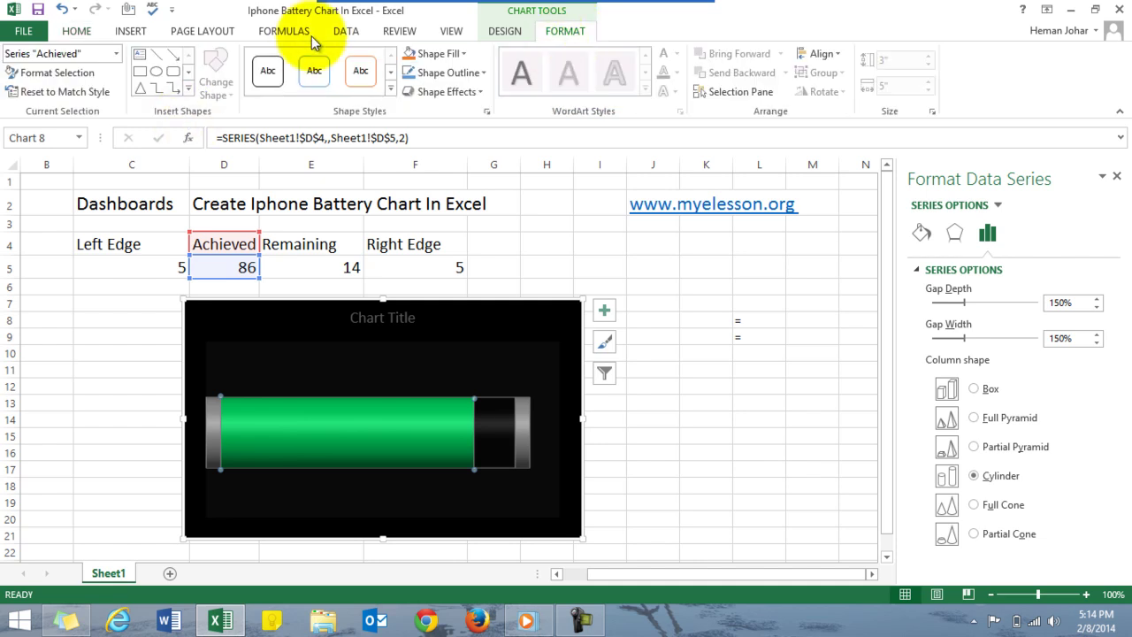
pyautogui.click(504, 33)
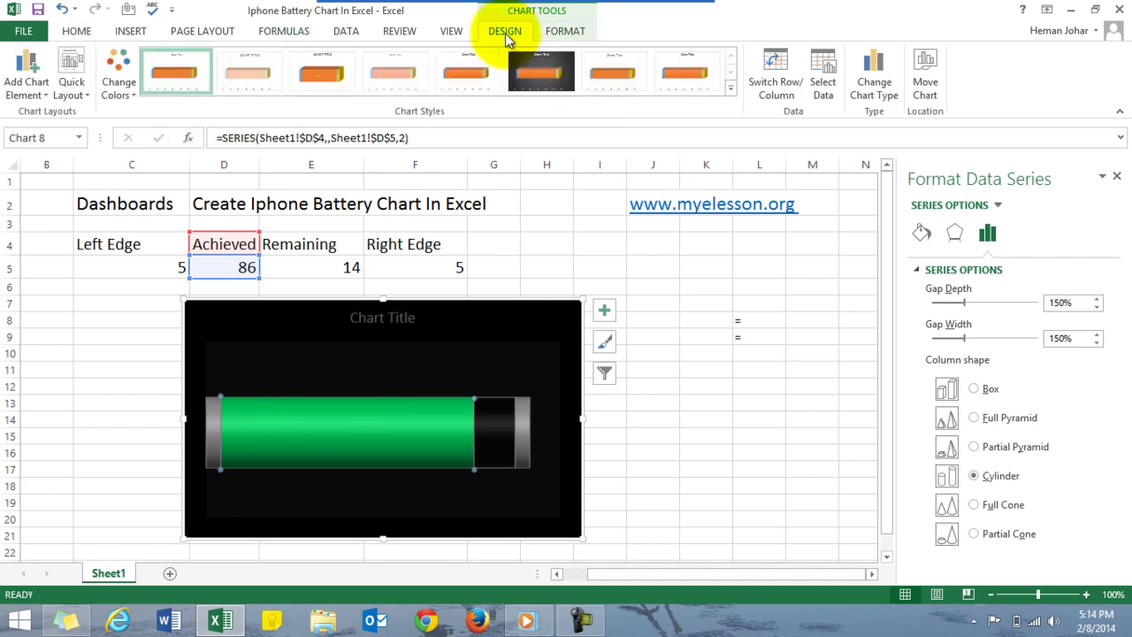
pyautogui.click(84, 92)
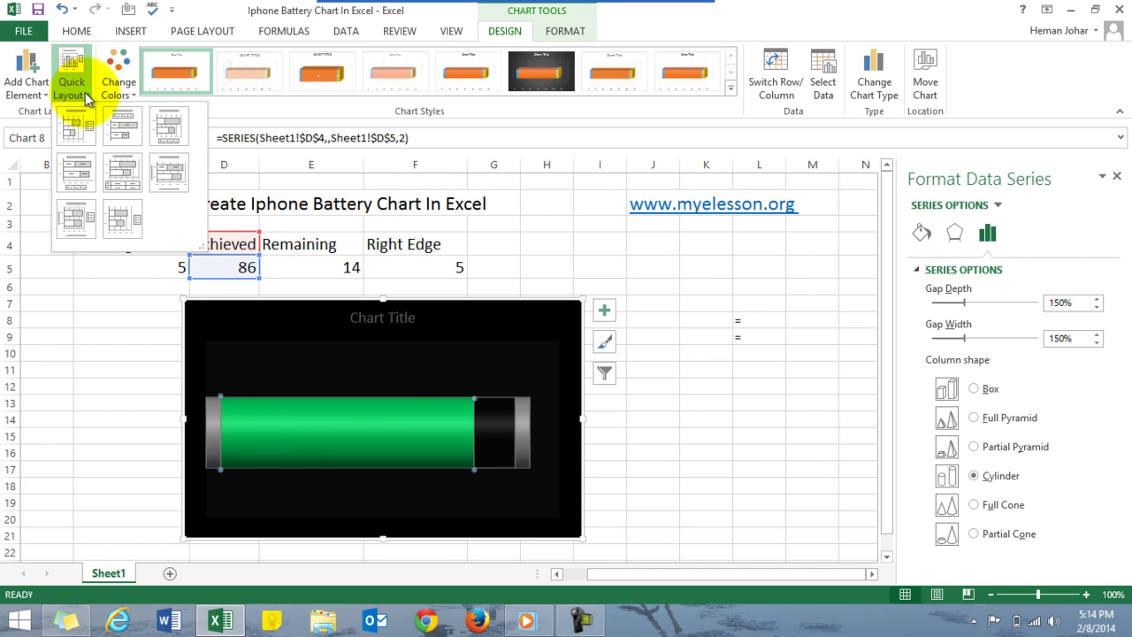
pyautogui.click(140, 128)
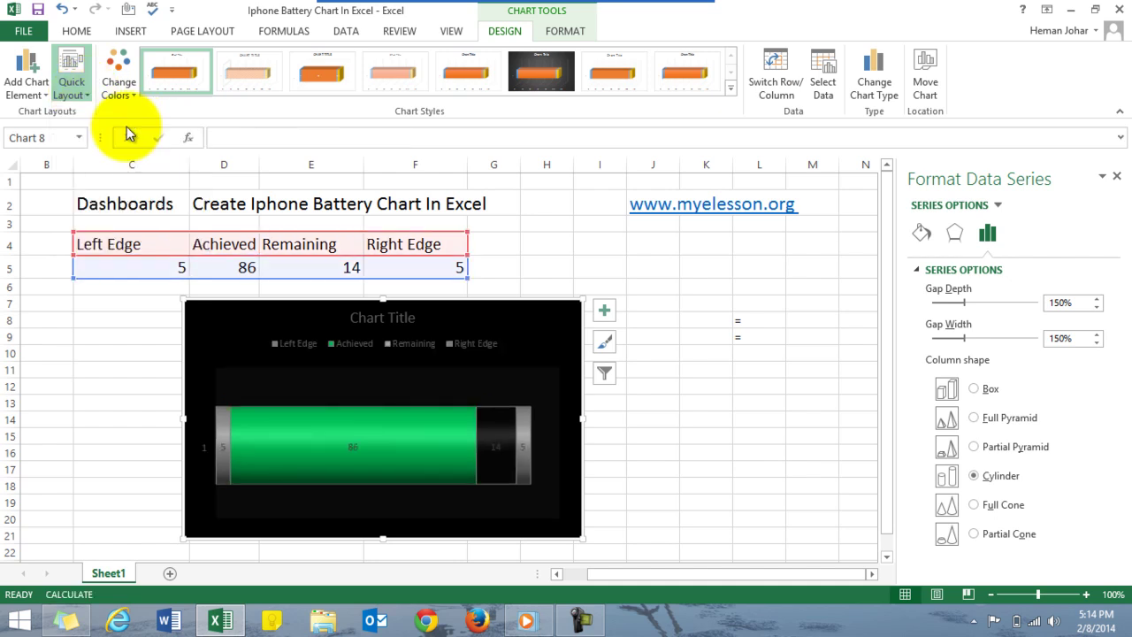
# Step: Delete the chart's legend and the category axis label beside the battery bar
pyautogui.click(226, 362)
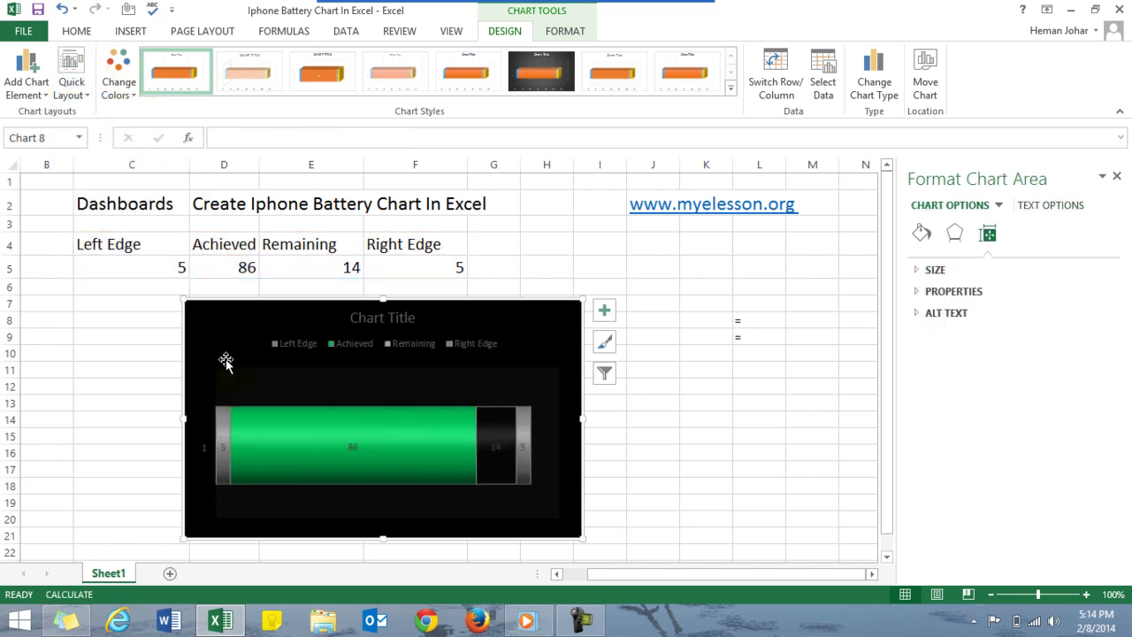
pyautogui.click(292, 347)
pyautogui.press('Delete')
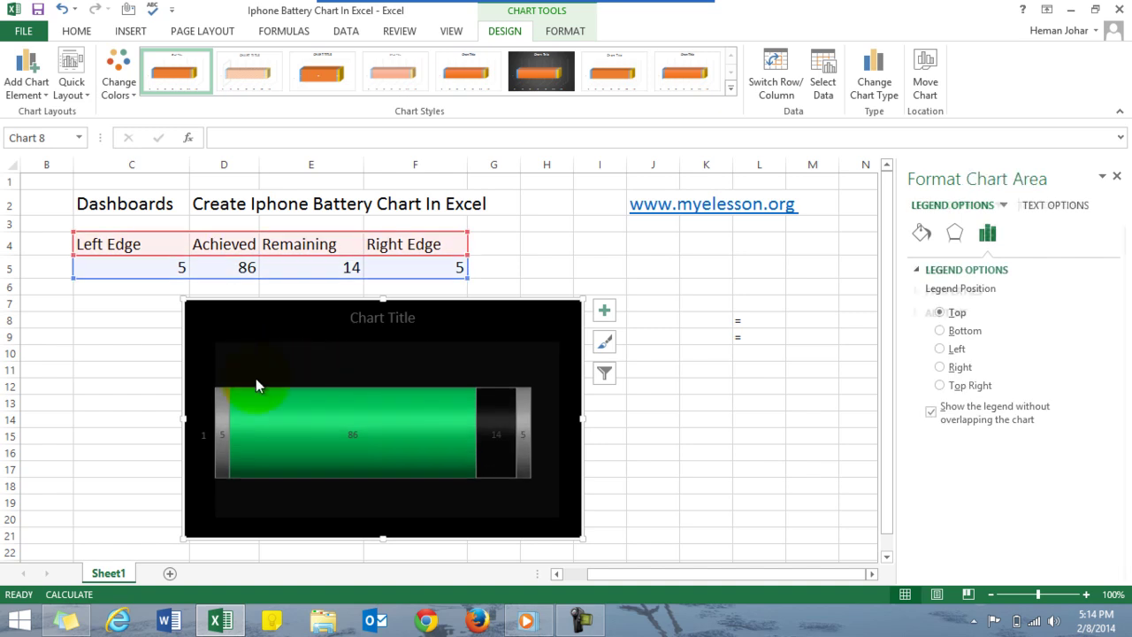
pyautogui.click(204, 435)
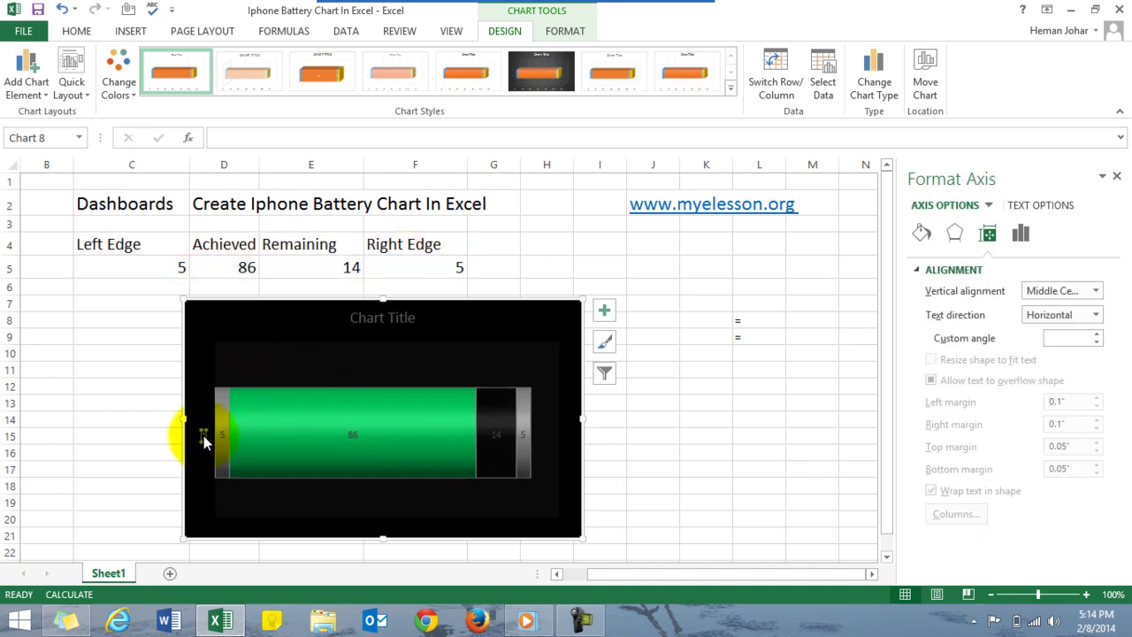
pyautogui.press('Delete')
# Step: Delete the data labels of the Left Edge and Right Edge segments of the battery
pyautogui.click(210, 437)
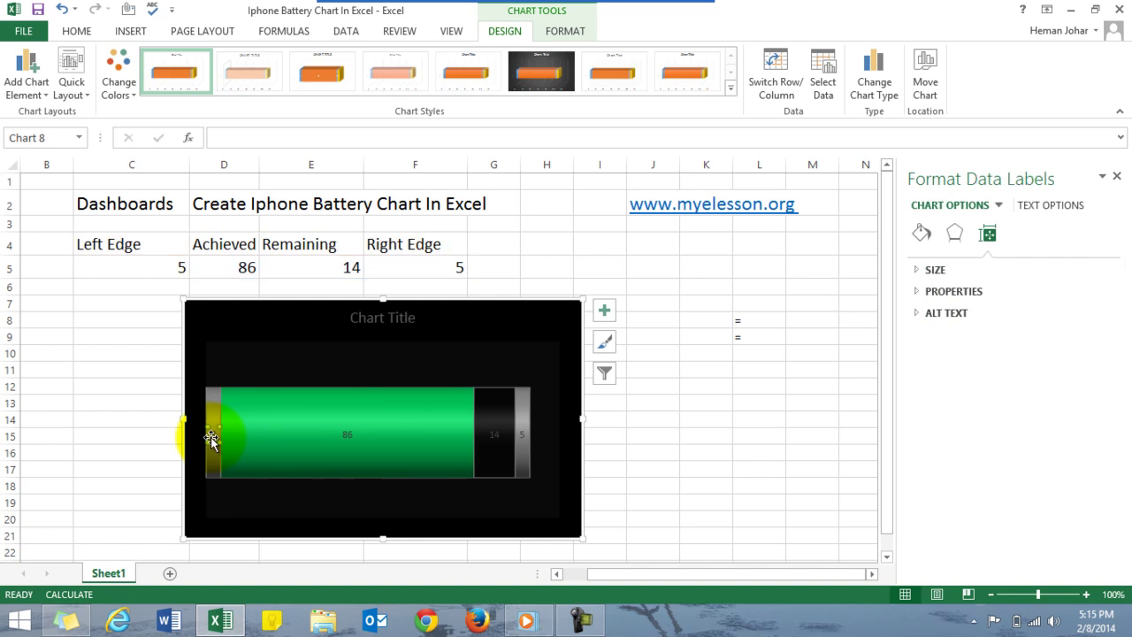
pyautogui.press('Escape')
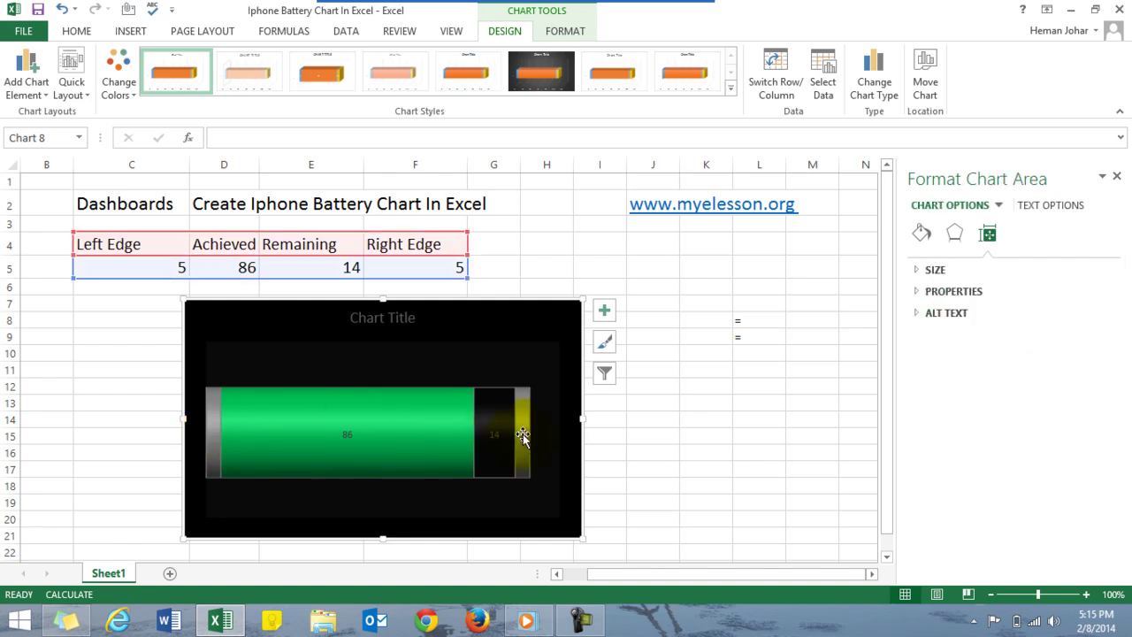
pyautogui.click(523, 436)
pyautogui.press('Escape')
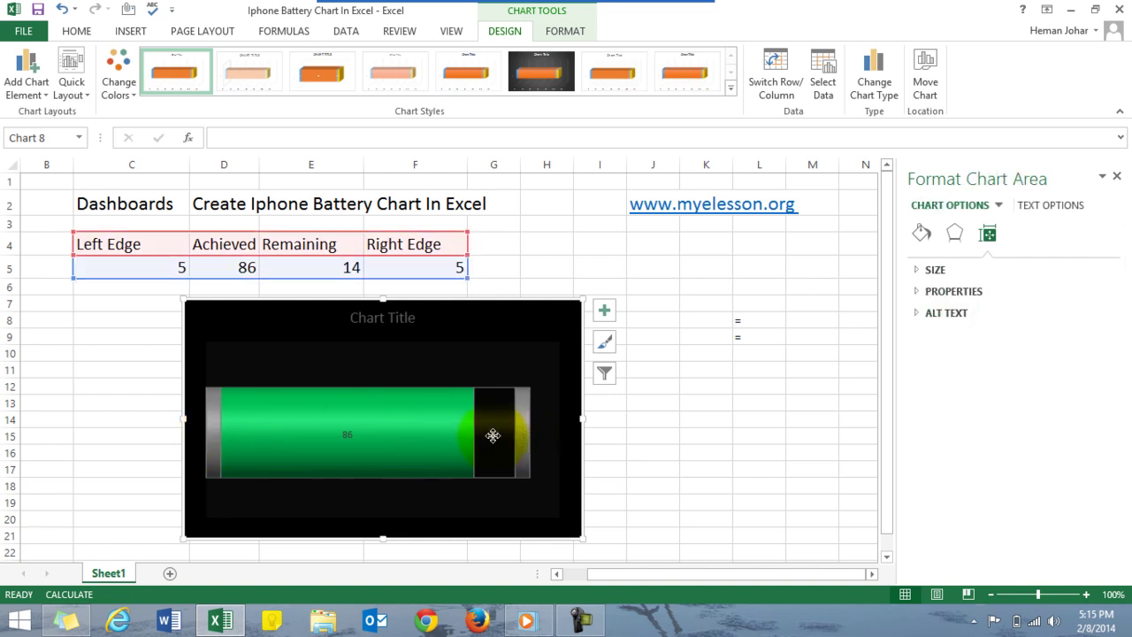
# Step: Set the text fill of the Remaining segment's data label to solid red
pyautogui.click(493, 436)
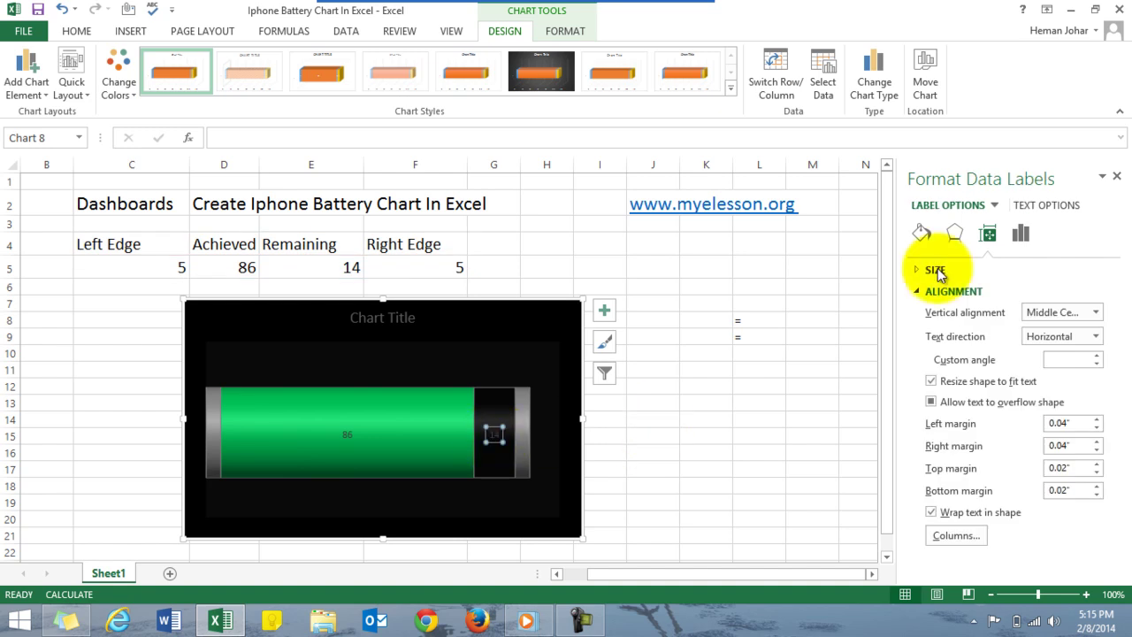
pyautogui.click(1046, 206)
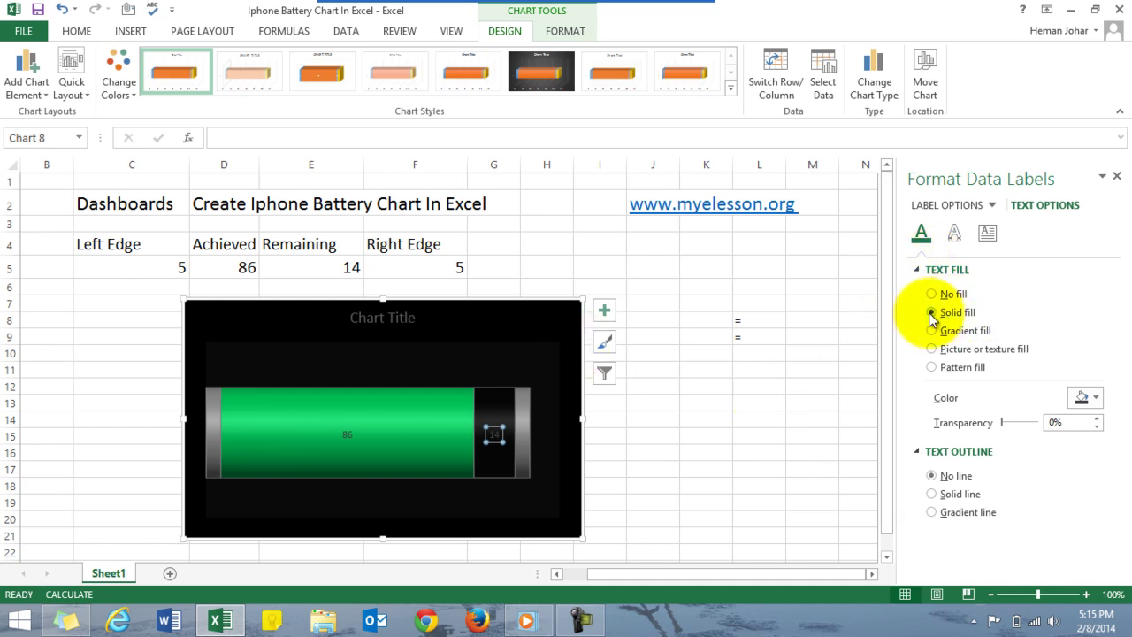
pyautogui.click(1096, 400)
pyautogui.click(1007, 527)
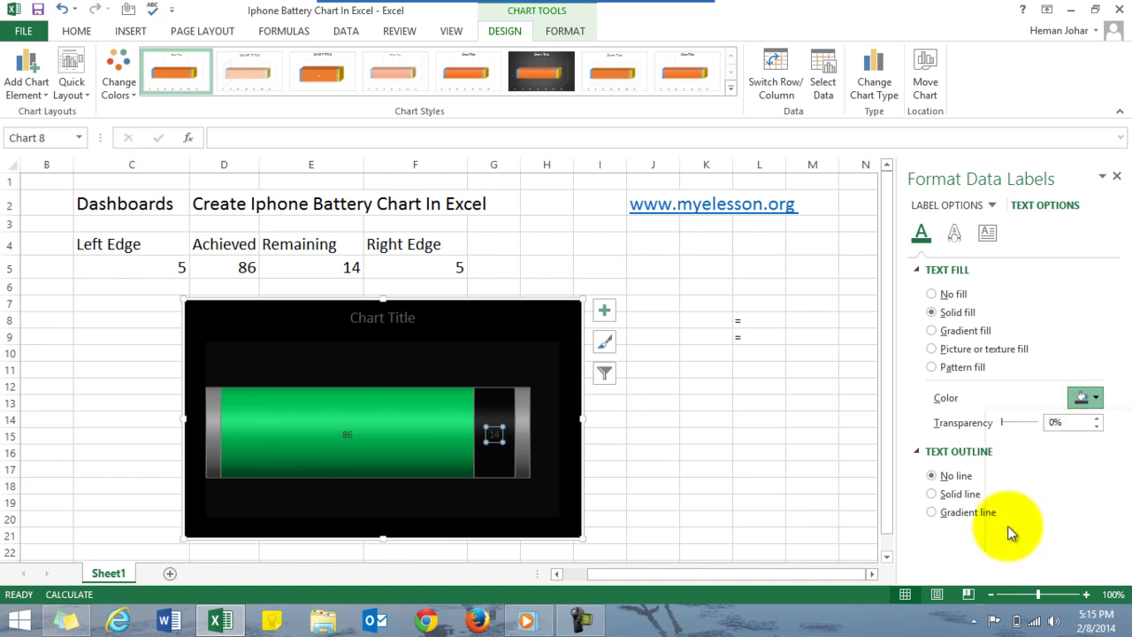
pyautogui.click(771, 449)
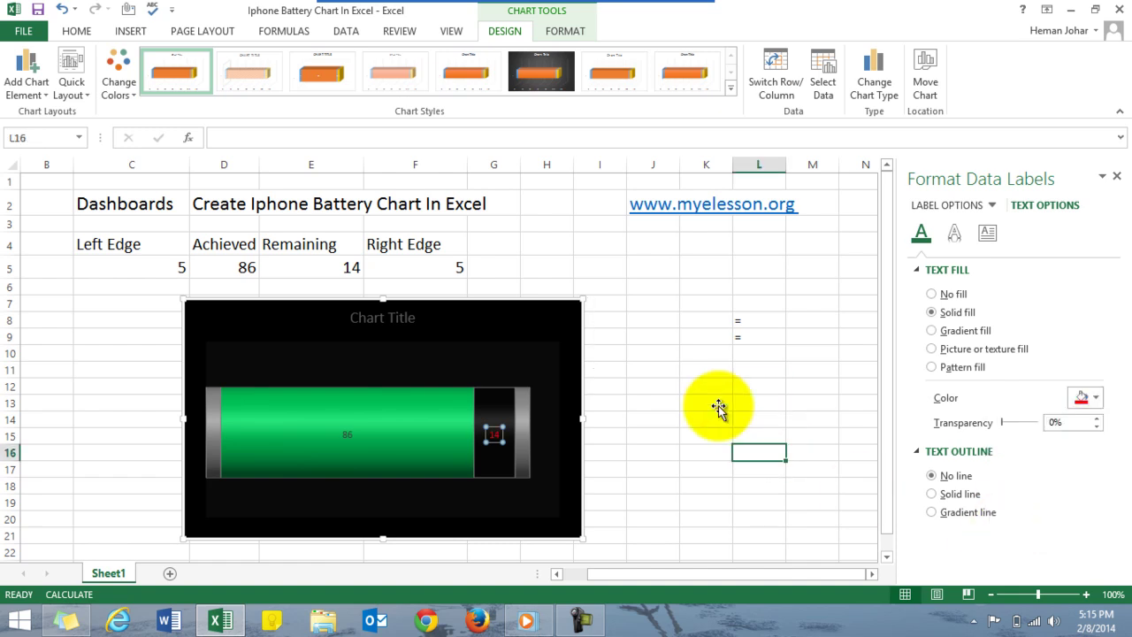
# Step: Enter an equals sign in cell L10 to recalculate the battery values
pyautogui.click(742, 351)
pyautogui.write('=')
pyautogui.press('Return')
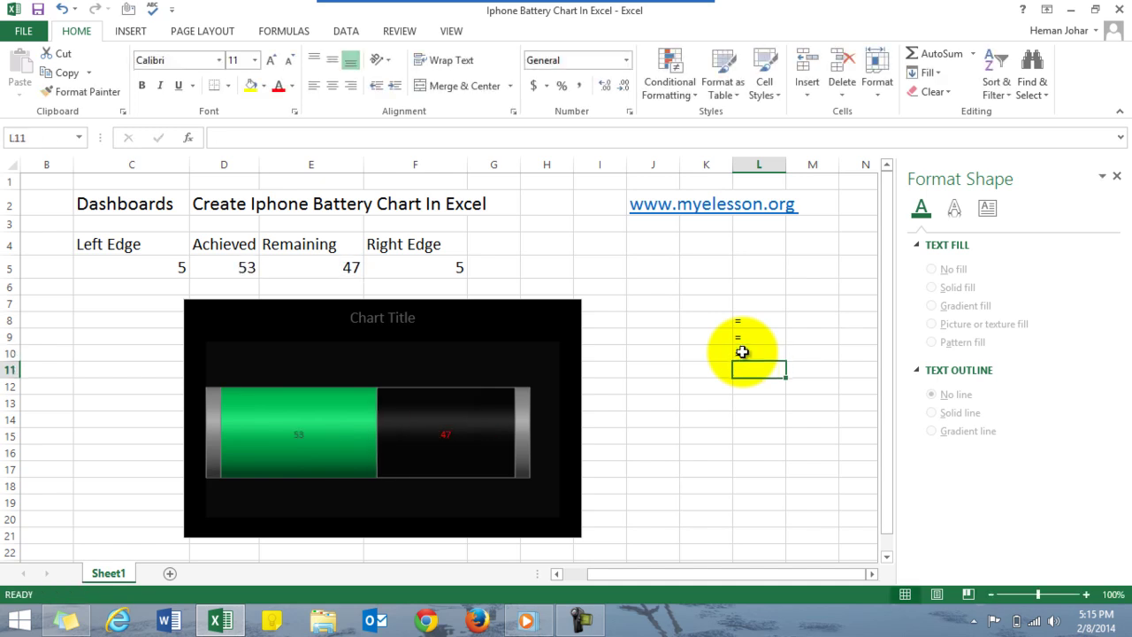
# Step: Clear the equals signs from cells L10 and L9, recalculating the battery values
pyautogui.click(742, 351)
pyautogui.write('=')
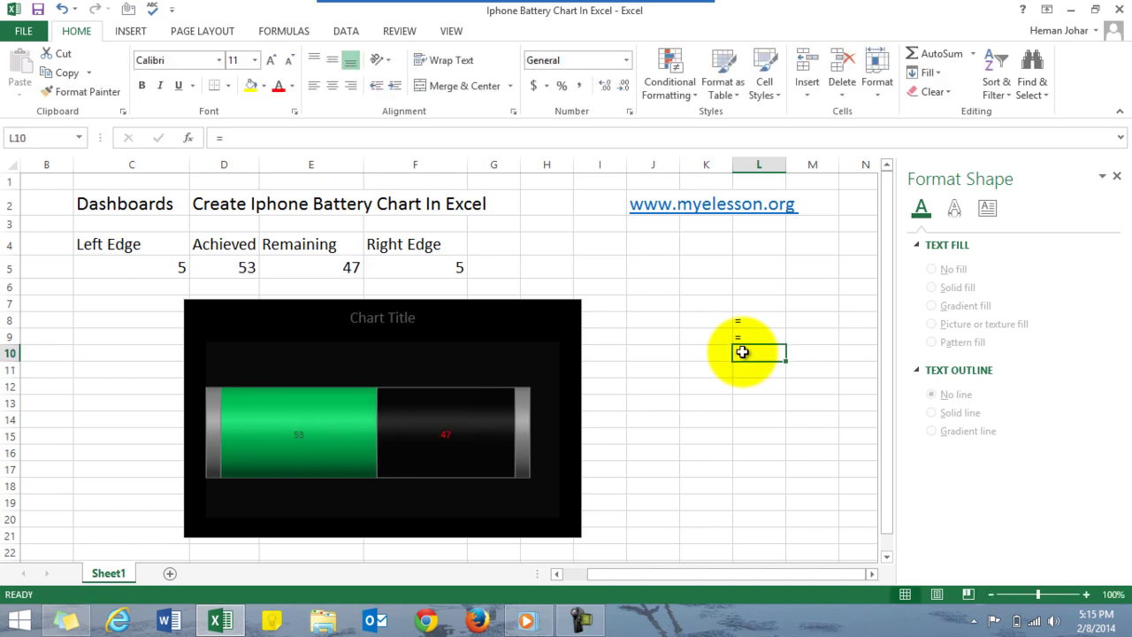
pyautogui.hotkey('ctrl', 'Return')
pyautogui.press('Up')
pyautogui.press('F9')
pyautogui.press('Up')
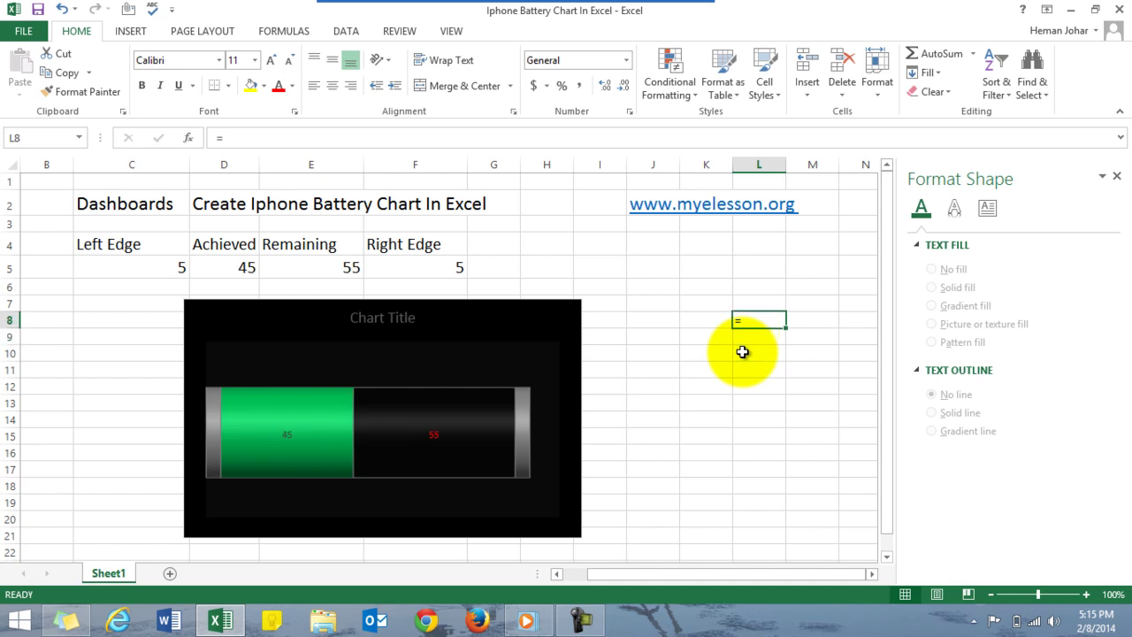